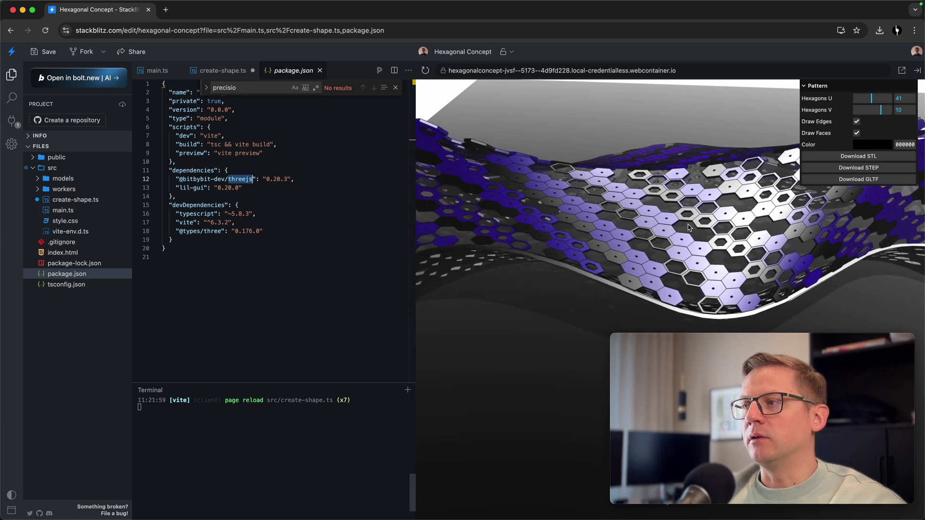
Download the current hexagonal model with edges and faces drawn as a GLTF file
left_click(337, 254)
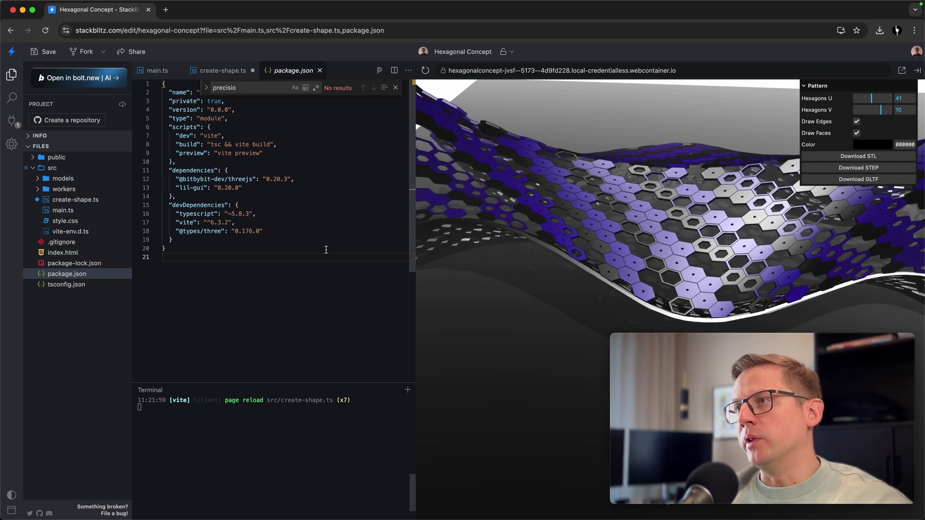
left_click_drag(604, 266, 638, 250)
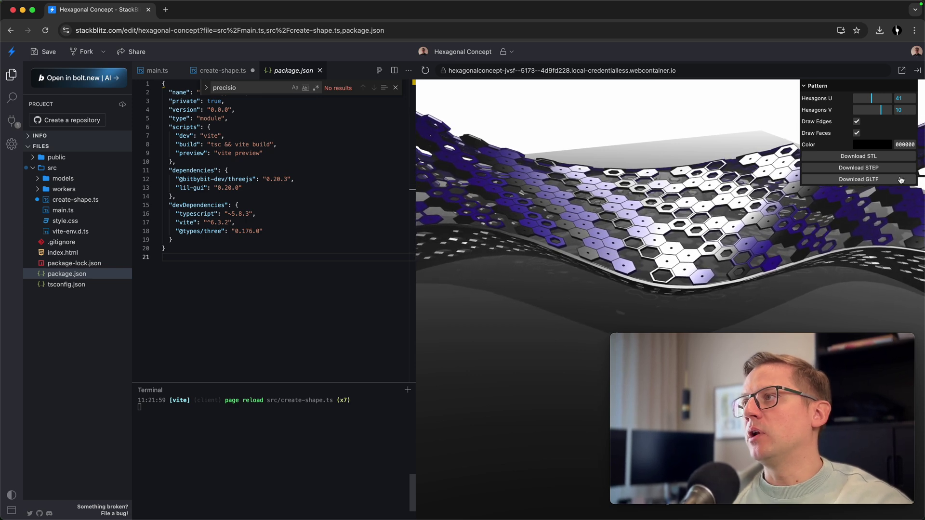
left_click(857, 179)
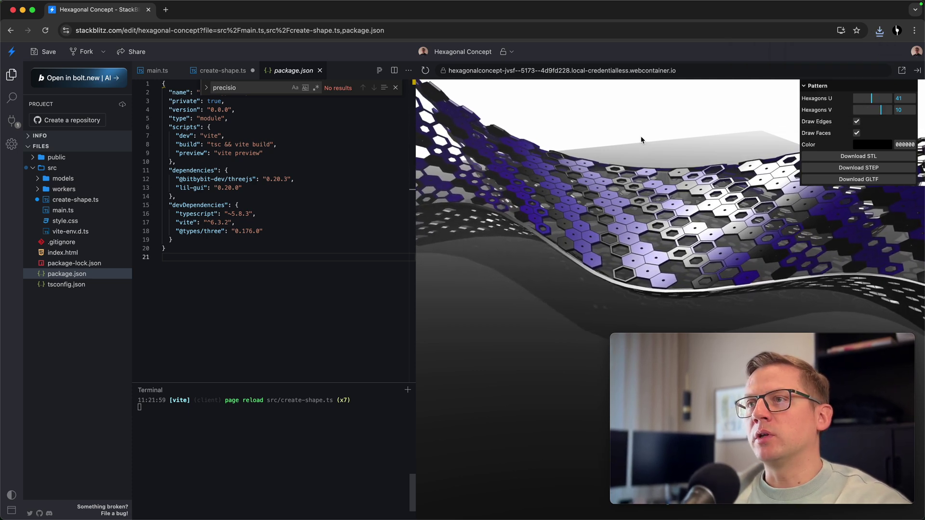
Try the pattern with Hexagons U at 9, and return it to 41
scroll(649, 303, "up", 5)
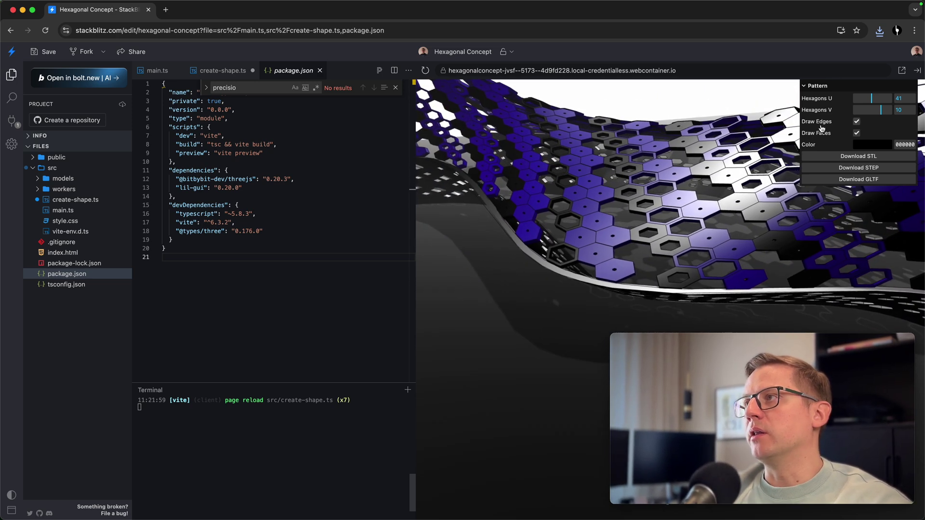
left_click_drag(866, 99, 856, 98)
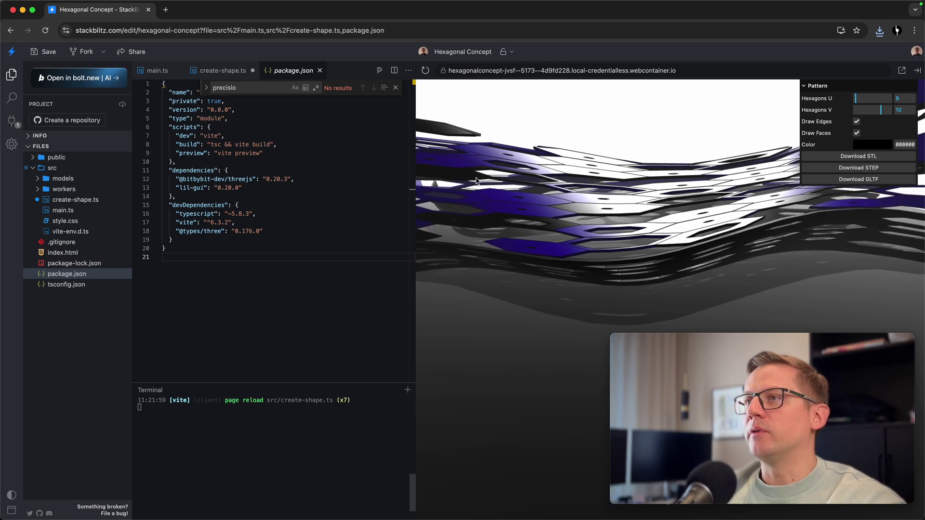
left_click(872, 98)
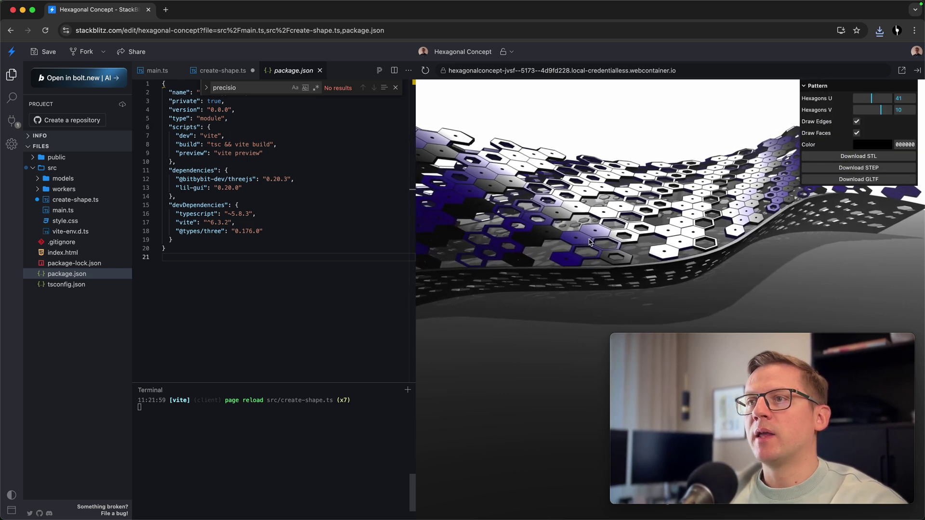
In create-shape.ts, set options.precision to 0.01 and save the file
left_click(64, 202)
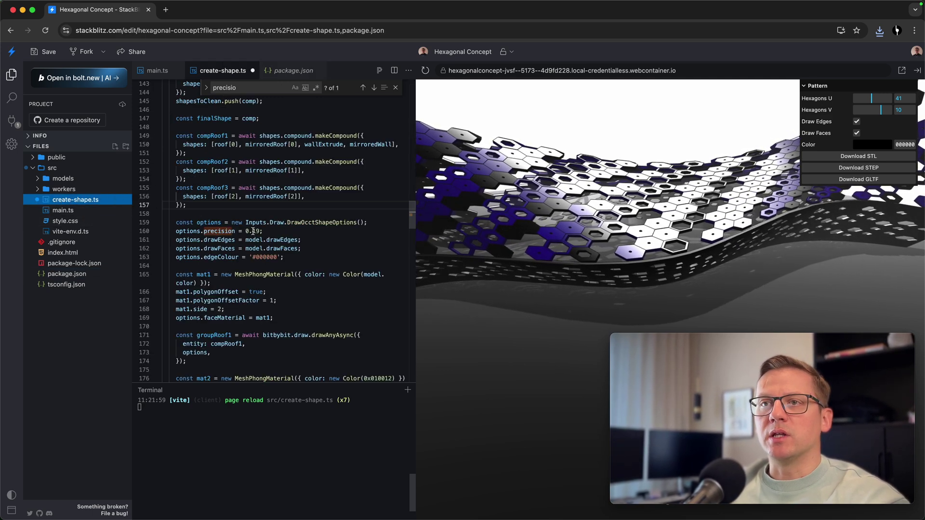
double_click(259, 231)
type("01")
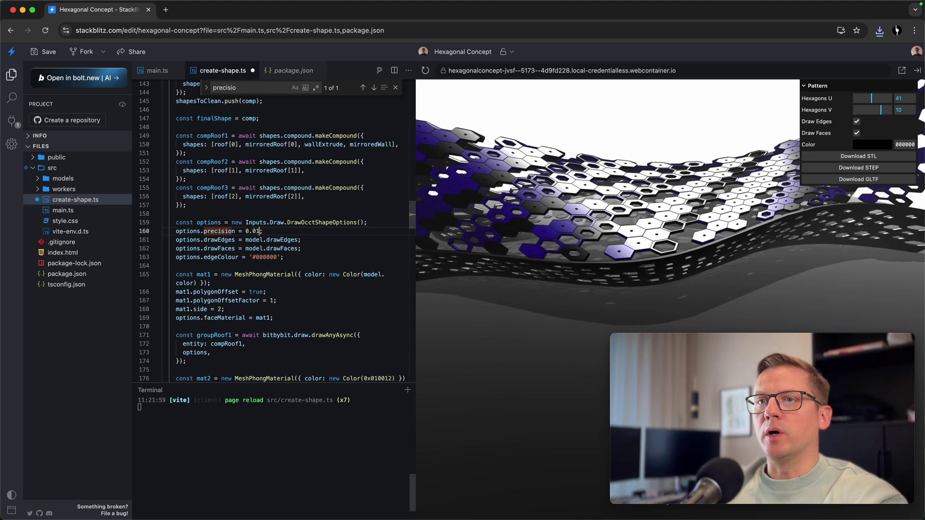
key("super+s")
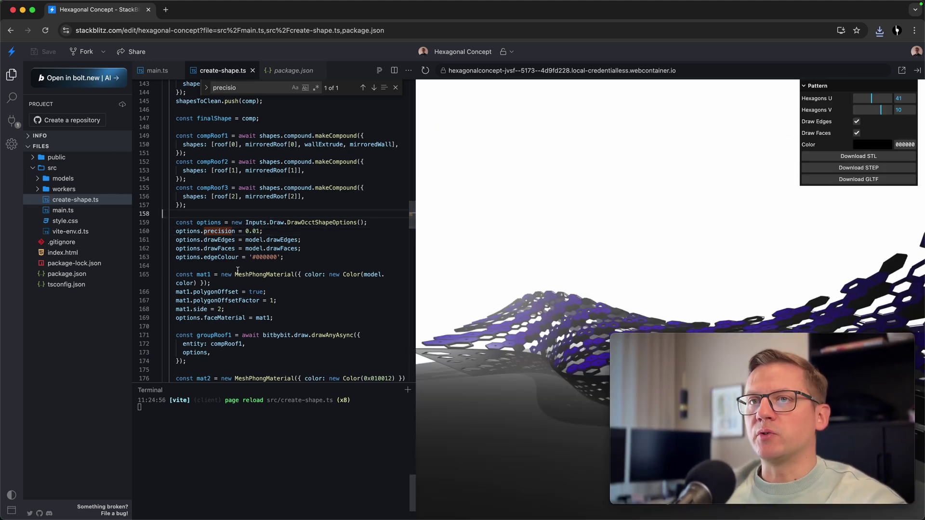
Turn off edge drawing for the pattern and download the finer model as GLTF
left_click_drag(631, 280, 684, 284)
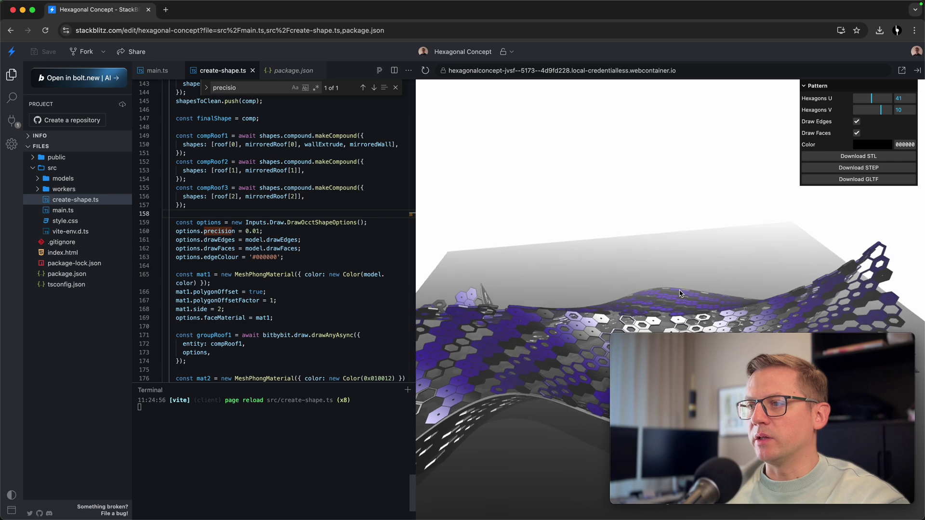
left_click_drag(637, 168, 615, 276)
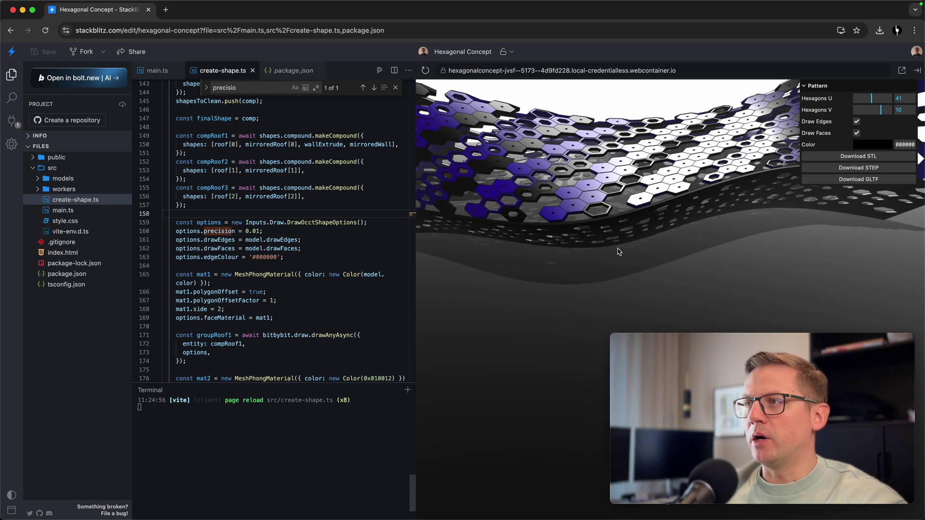
scroll(612, 269, "up", 5)
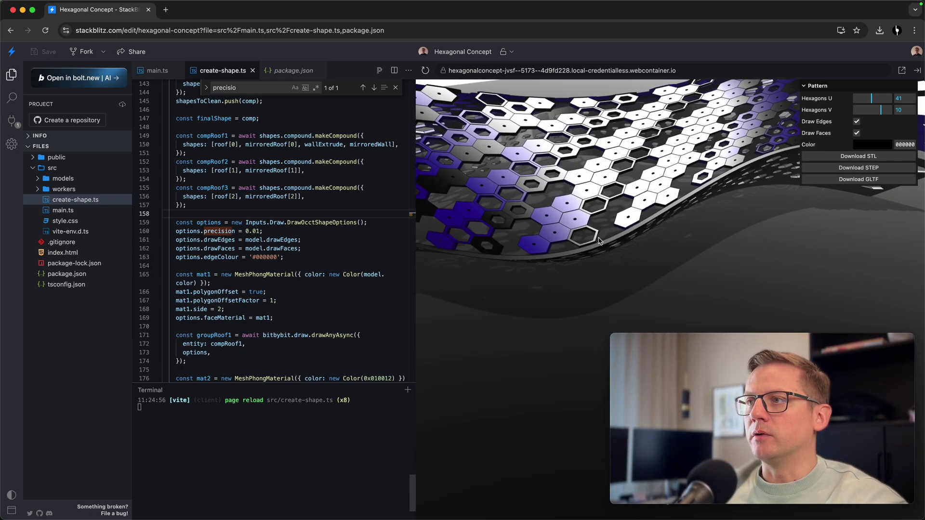
left_click_drag(615, 261, 608, 244)
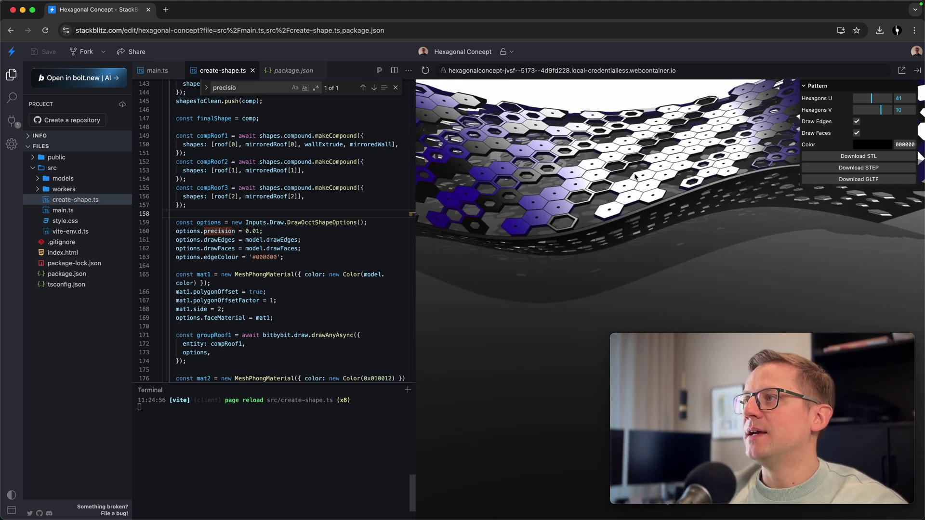
left_click(859, 124)
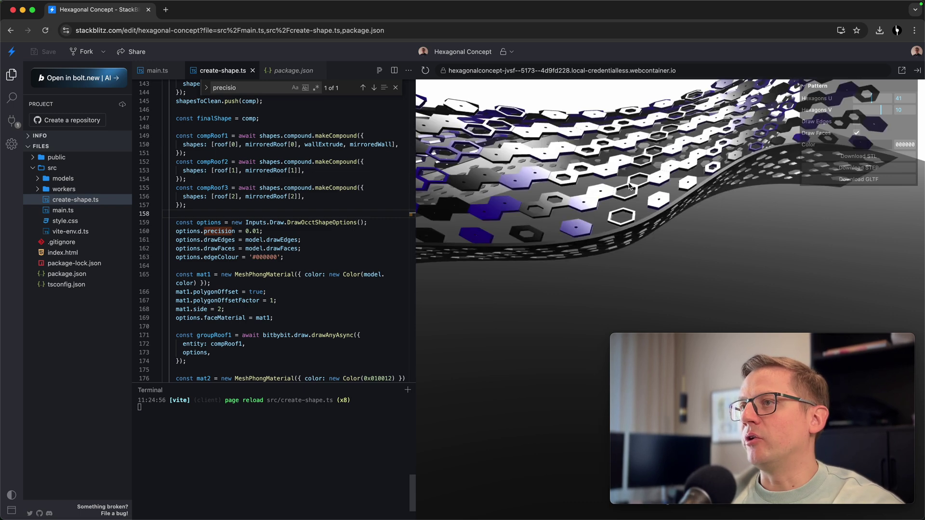
left_click_drag(611, 213, 614, 234)
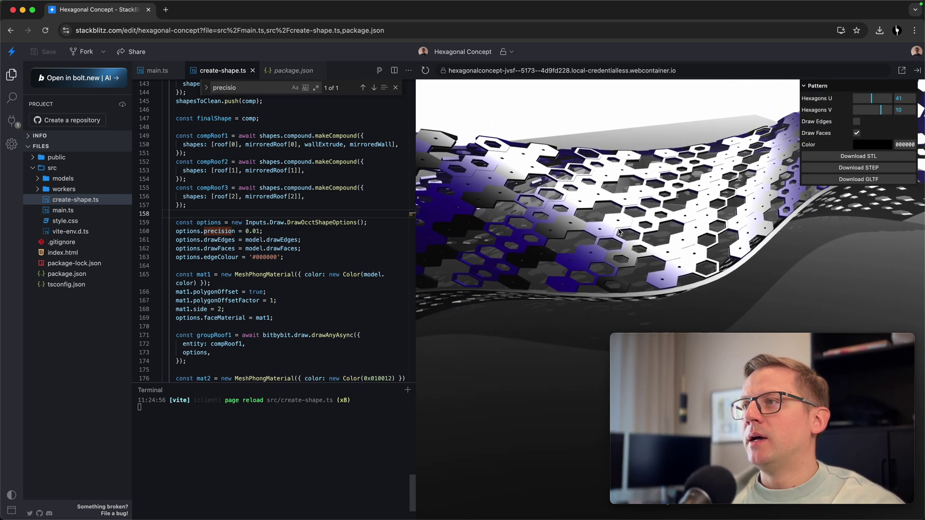
left_click(849, 181)
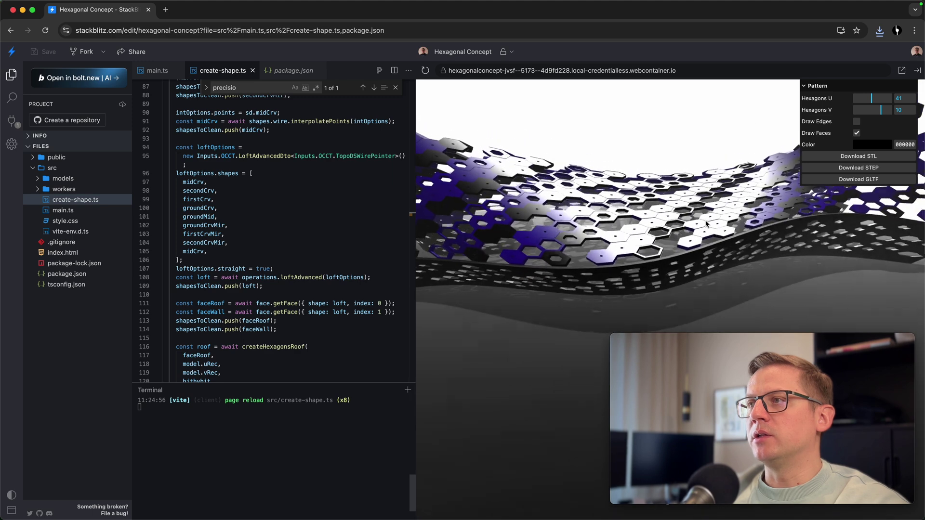
Review the point coordinates of groundCrv, groundMid, firstCrv and secondCrv in create-shape.ts
left_click_drag(706, 224, 531, 197)
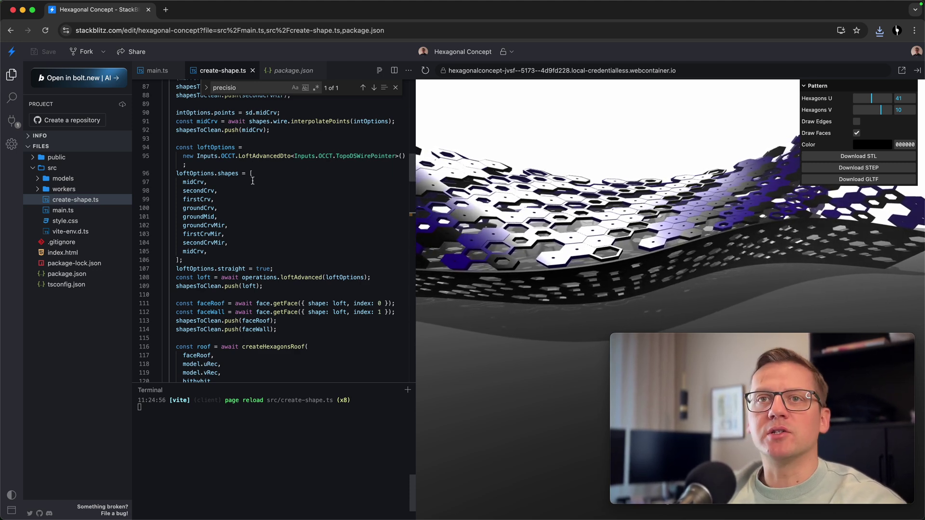
scroll(312, 208, "up", 15)
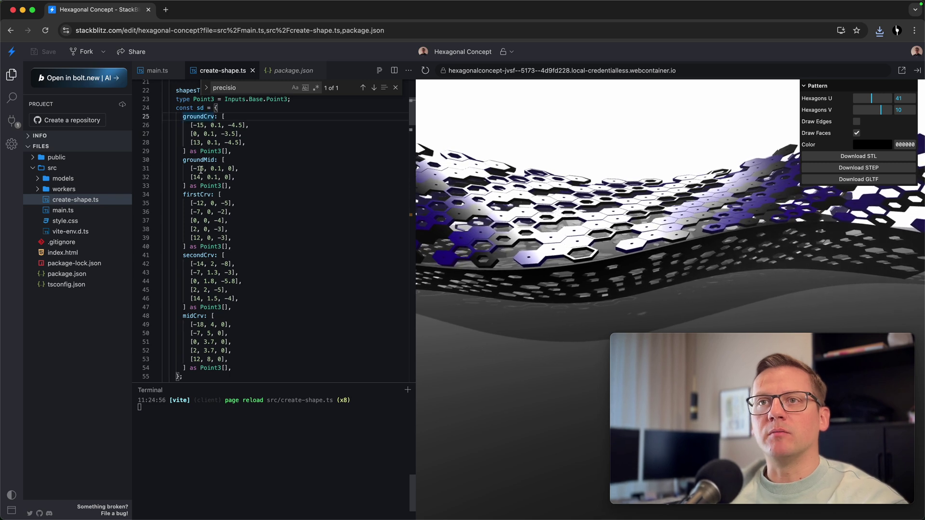
scroll(217, 202, "down", 1)
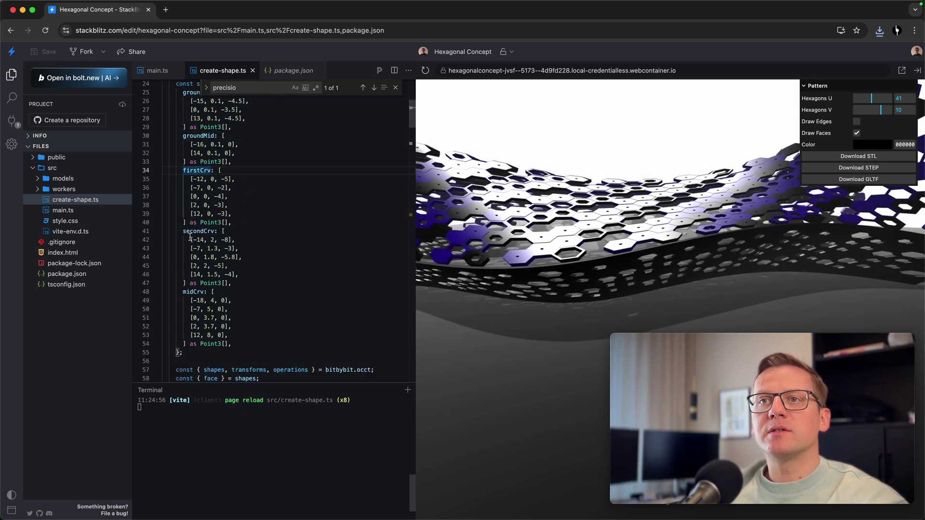
left_click(198, 232)
double_click(198, 232)
scroll(268, 272, "up", 1)
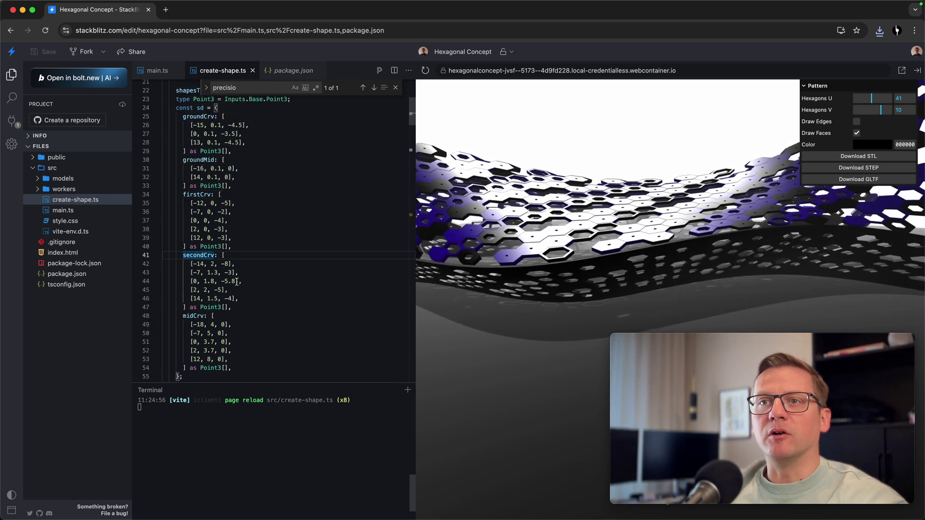
scroll(269, 272, "down", 1)
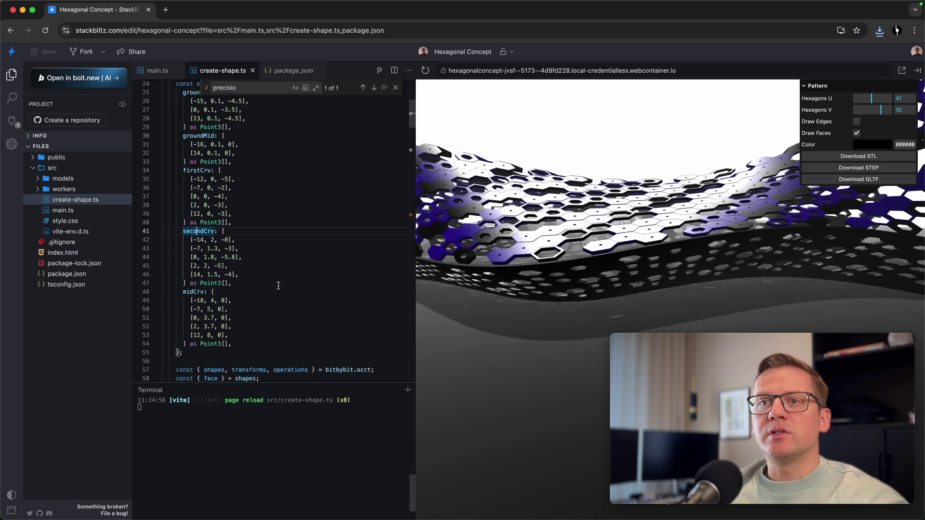
Set the middle coordinate of midCrv's third point to 7 in create-shape.ts and save the file
left_click(196, 292)
double_click(196, 291)
scroll(195, 292, "down", 1)
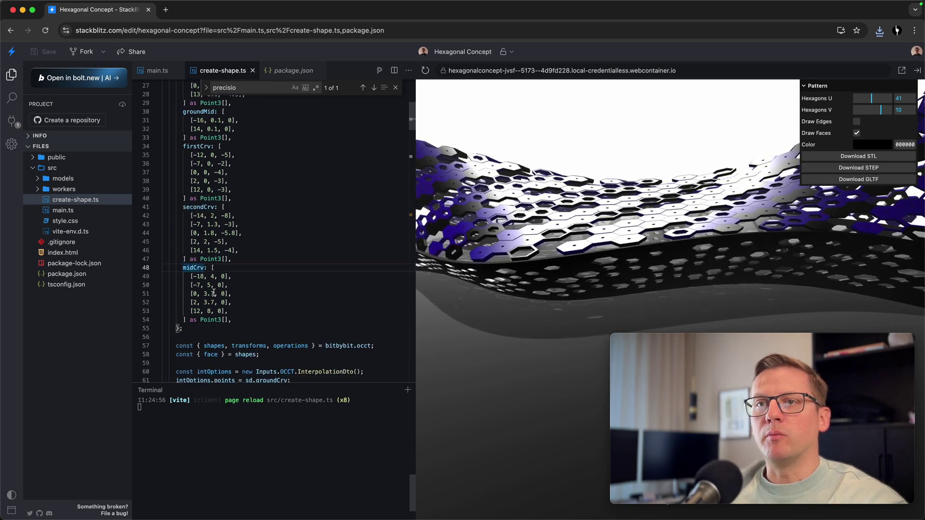
left_click_drag(215, 293, 204, 294)
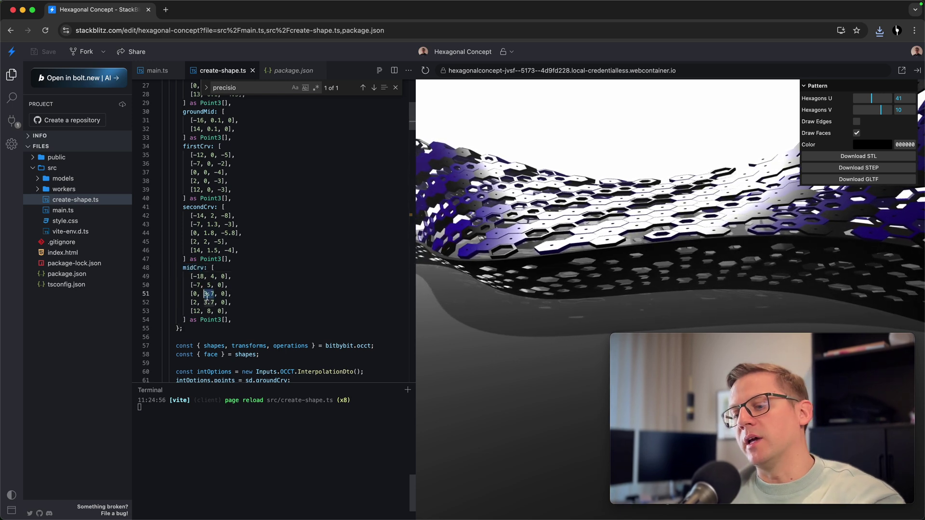
type("7")
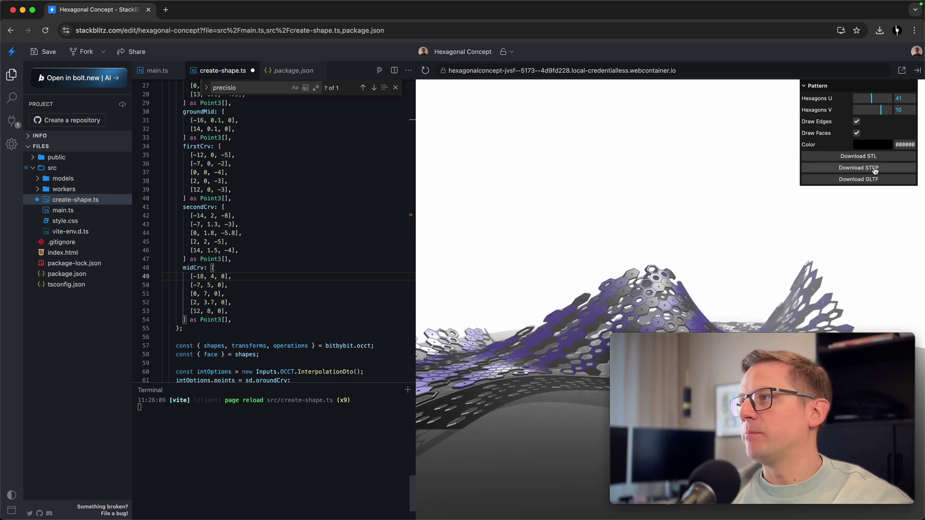
Turn off edge drawing for the reshaped roof and download it as GLTF
left_click(857, 122)
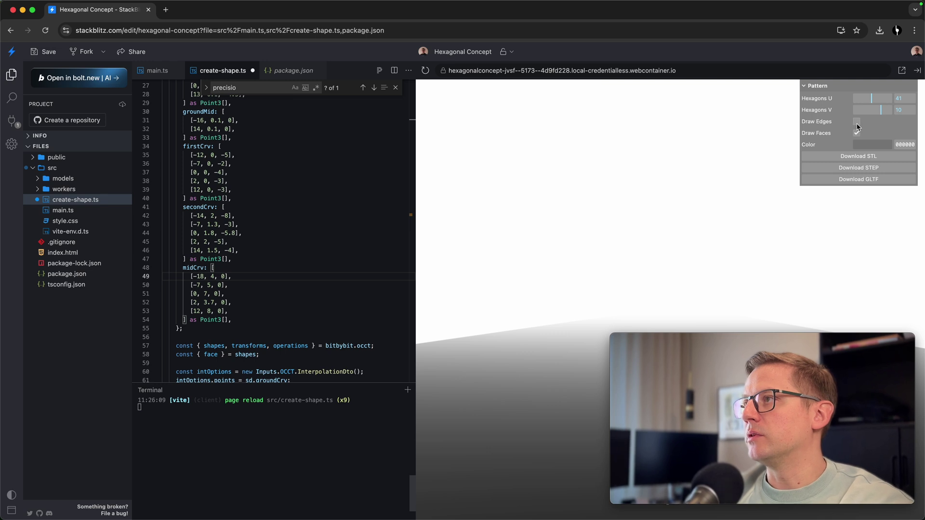
left_click(864, 180)
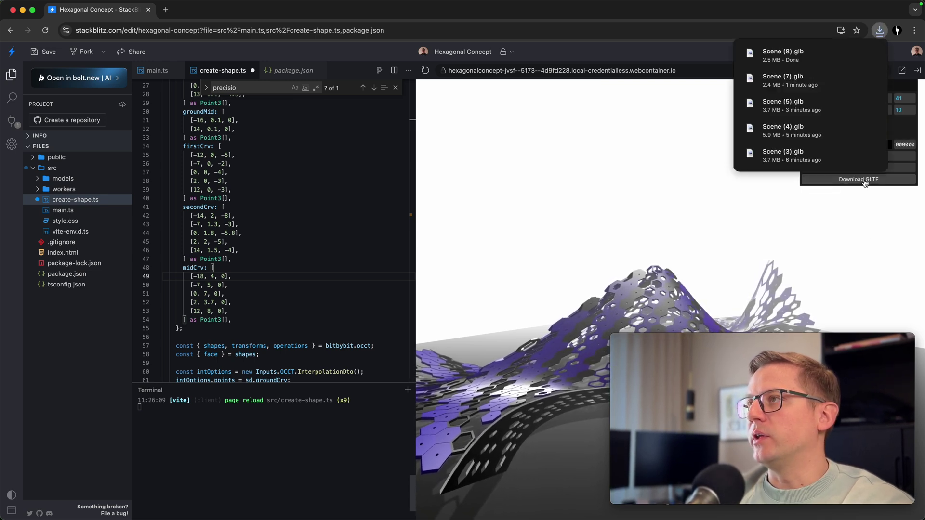
Undo the change to midCrv's third point and save create-shape.ts
left_click(279, 215)
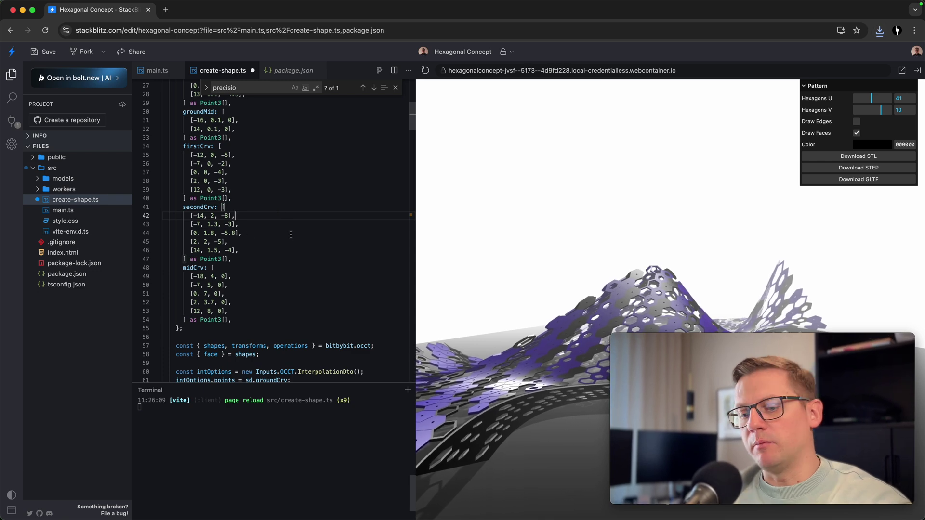
key("super+z")
left_click(273, 275)
key("super+s")
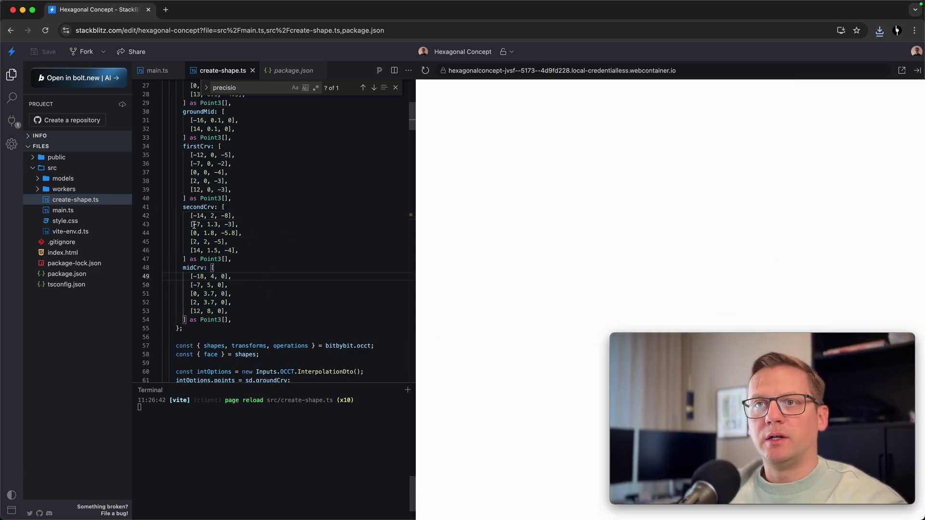
Set options.precision to 0.19 in create-shape.ts and save the file
scroll(265, 287, "down", 20)
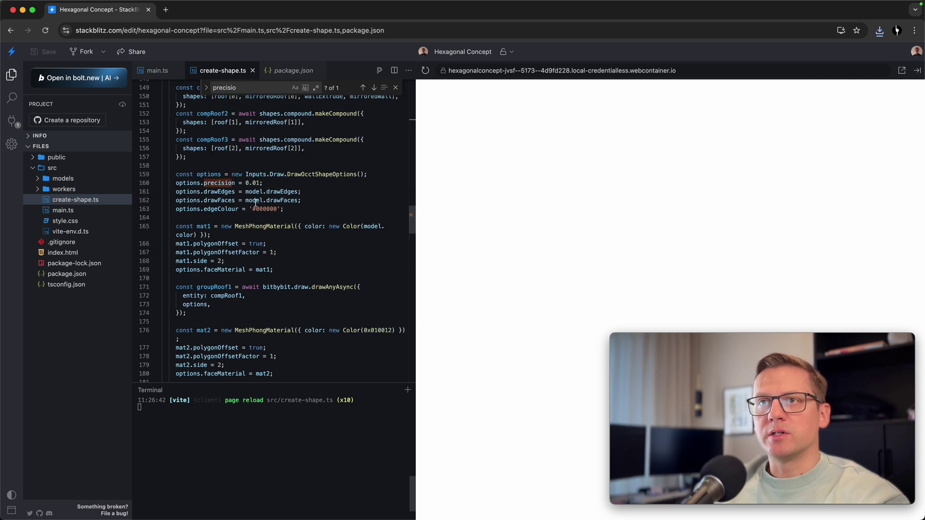
left_click_drag(260, 183, 251, 183)
type("19")
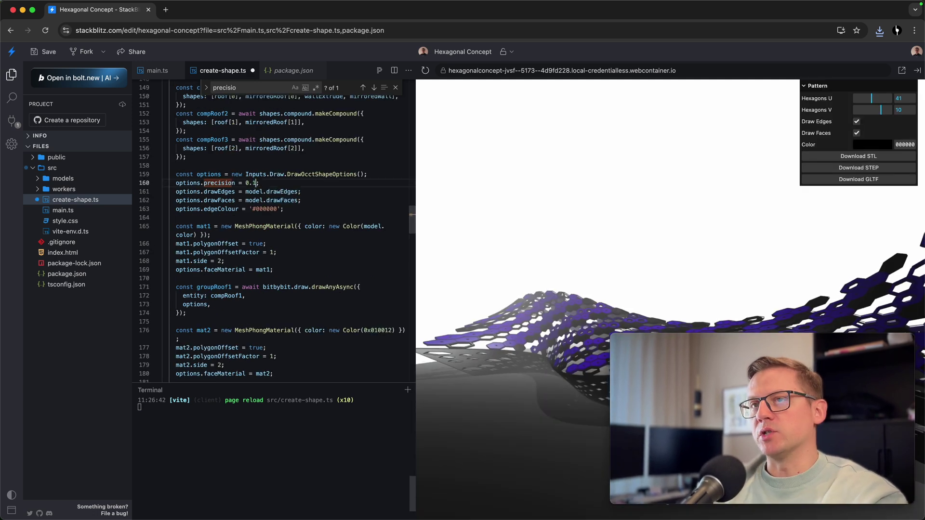
left_click(270, 157)
key("super+s")
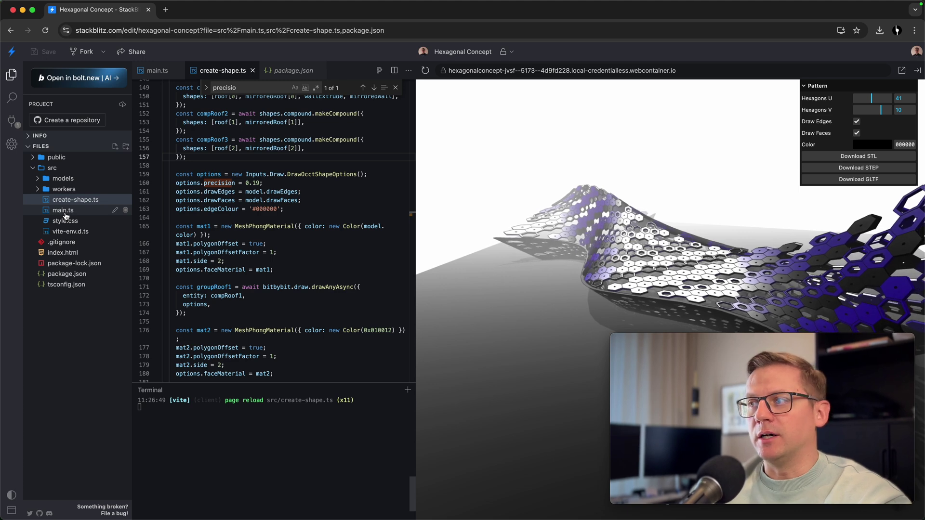
left_click(58, 274)
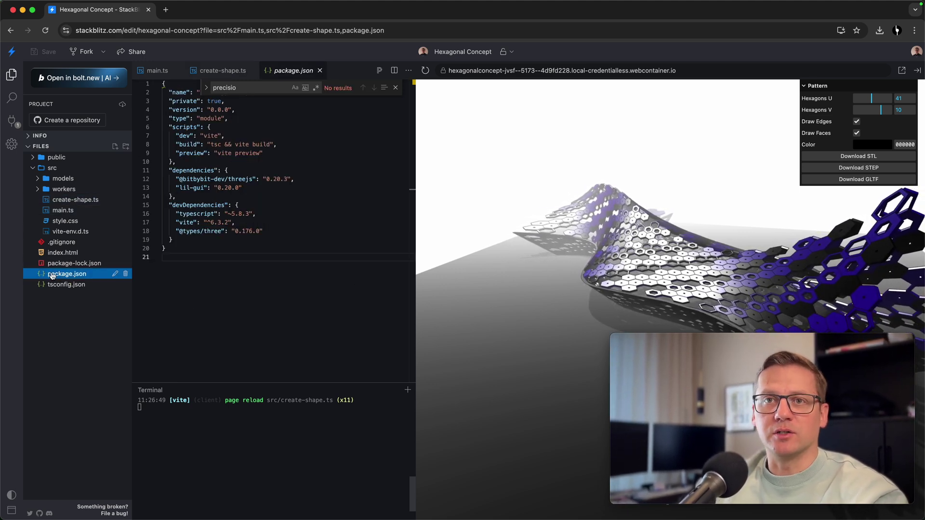
left_click_drag(176, 180, 297, 180)
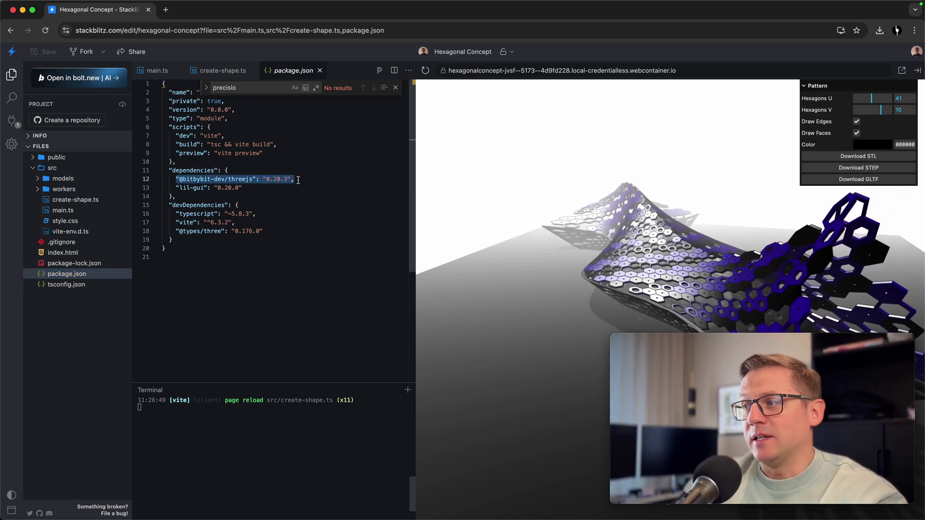
double_click(245, 178)
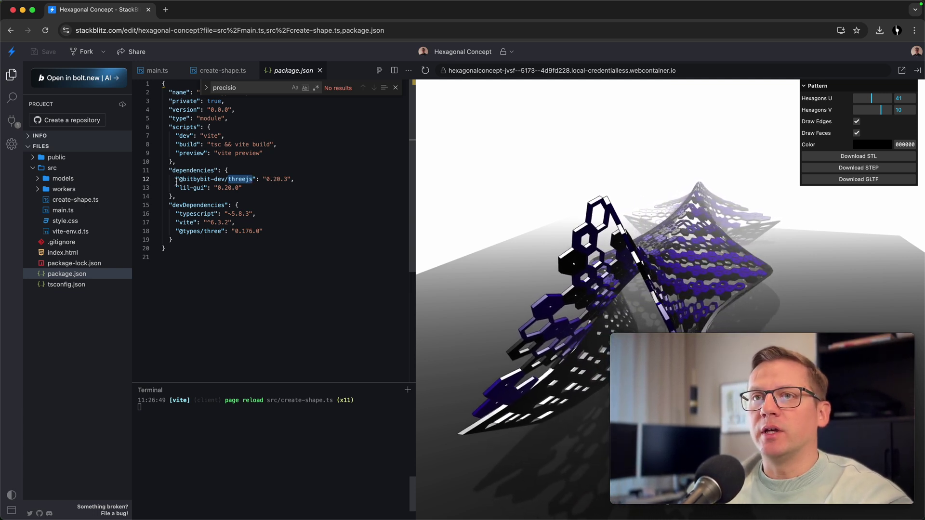
left_click_drag(176, 181, 295, 182)
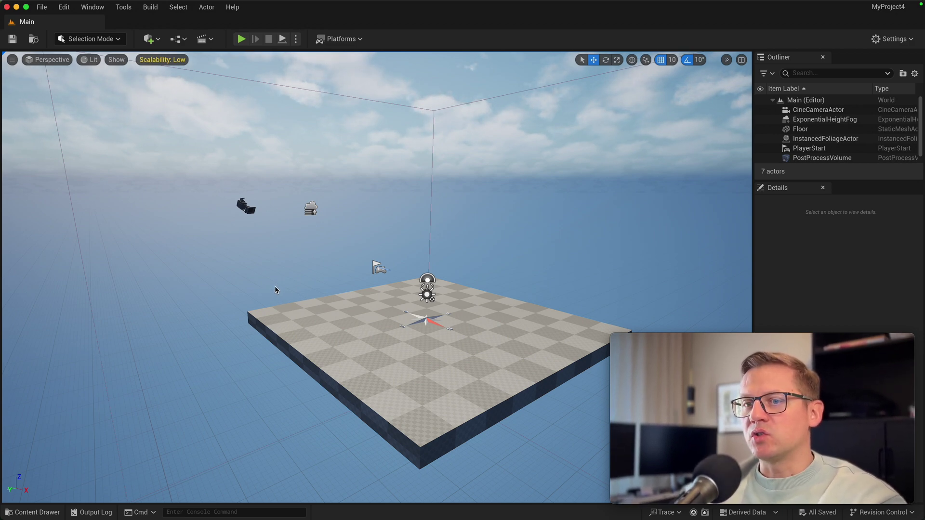
Switch to Unreal Engine and import Scene (7).glb into the level, storing its content in a new HexagonModel folder under Content
left_click(43, 8)
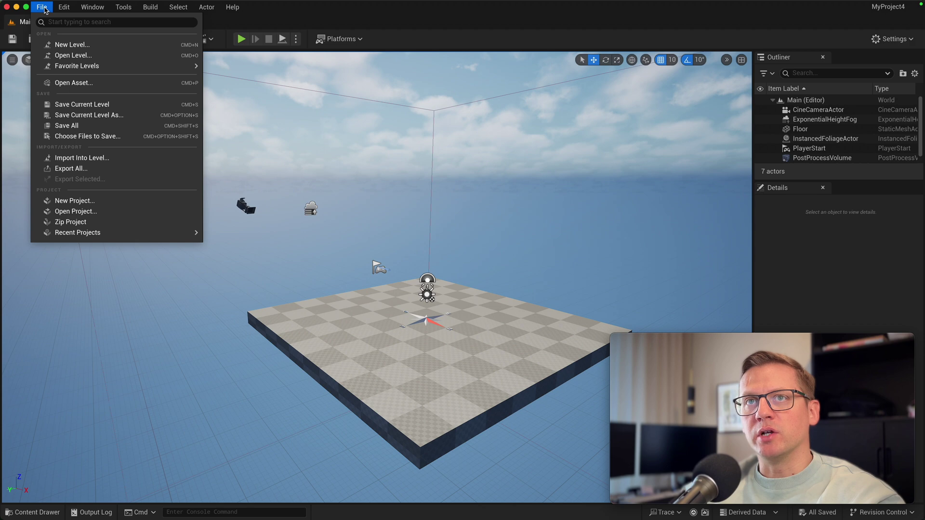
left_click(84, 159)
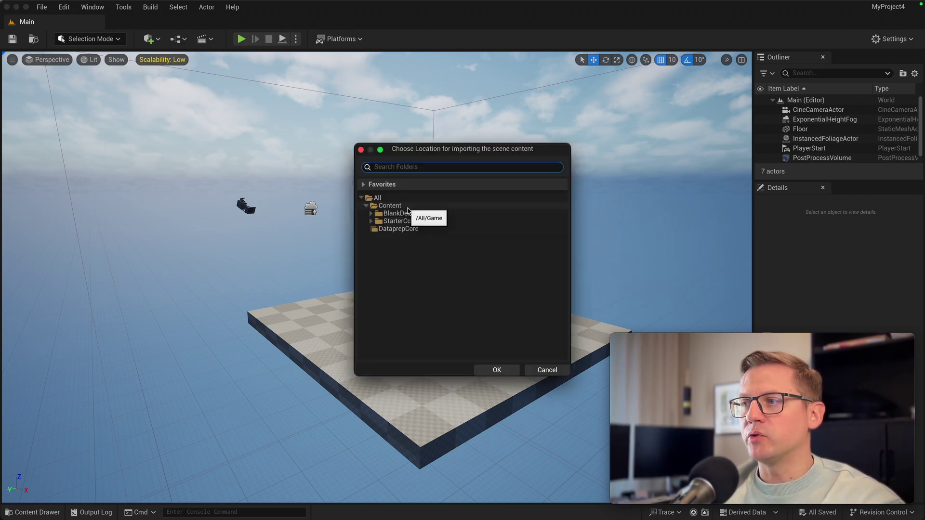
right_click(385, 208)
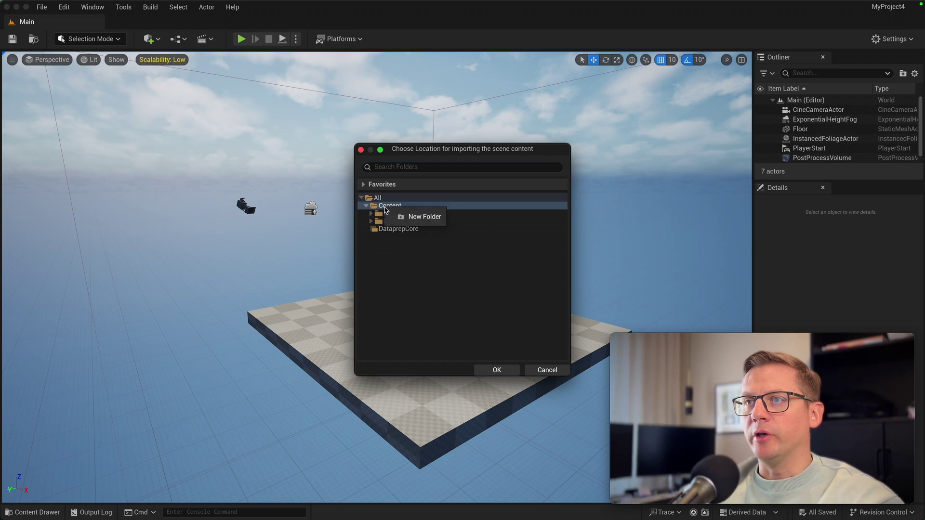
left_click(424, 217)
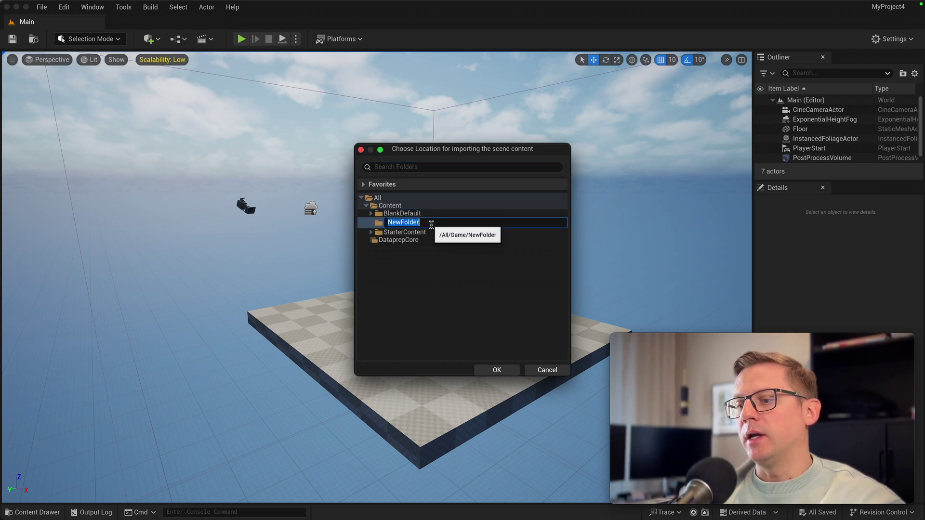
type("He")
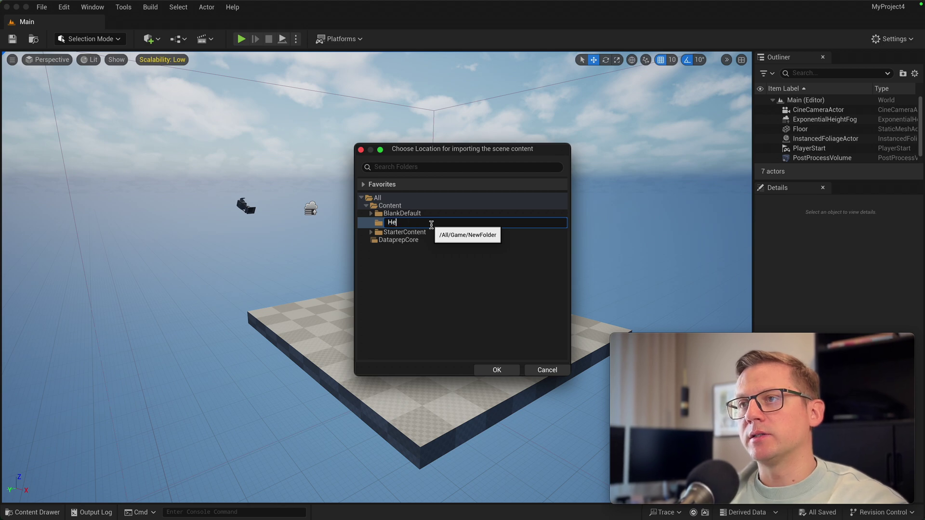
type("xagonMod")
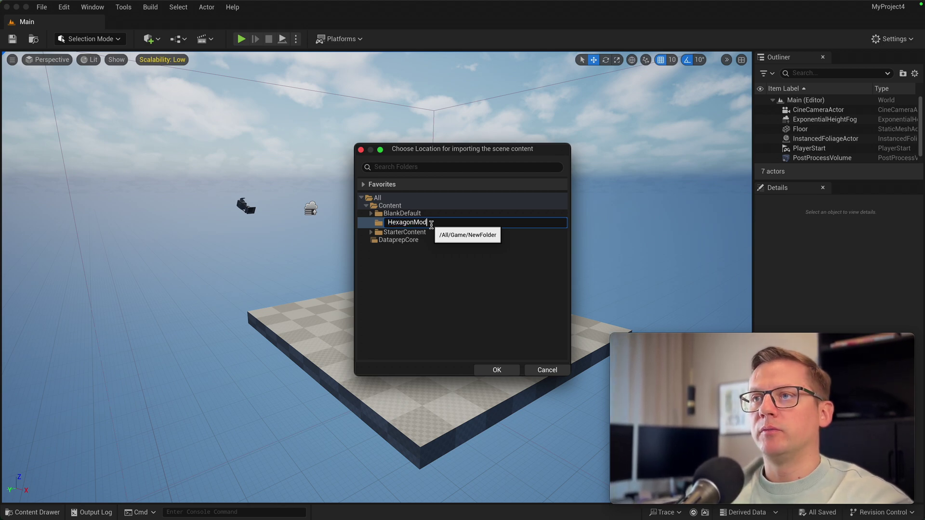
type("el")
key("Return")
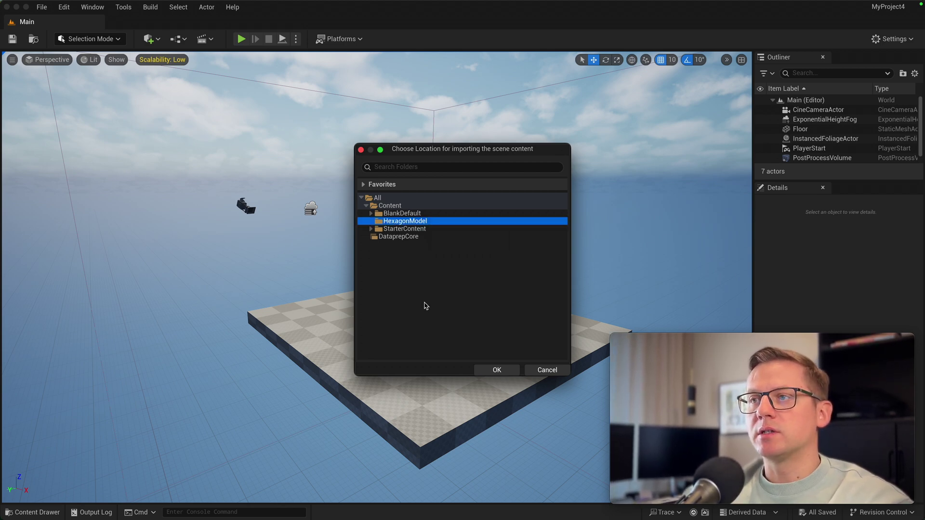
left_click(485, 371)
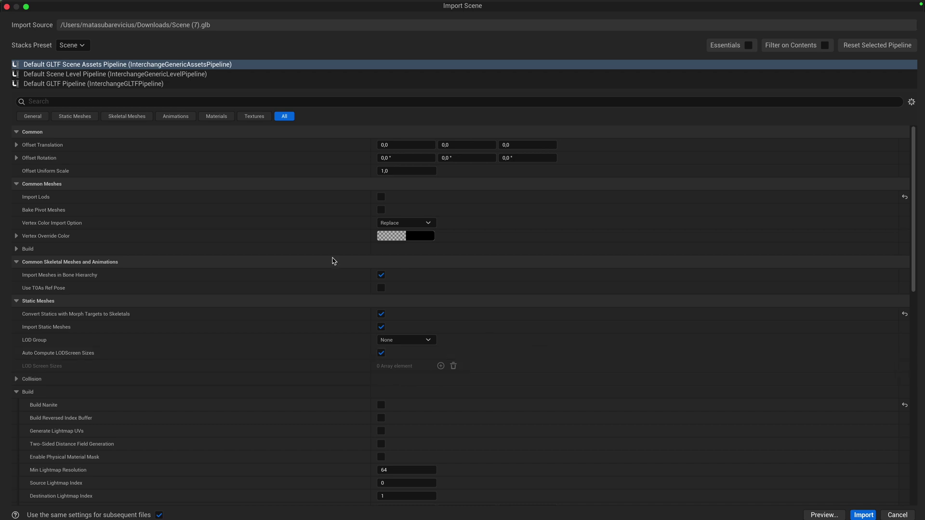
left_click(869, 516)
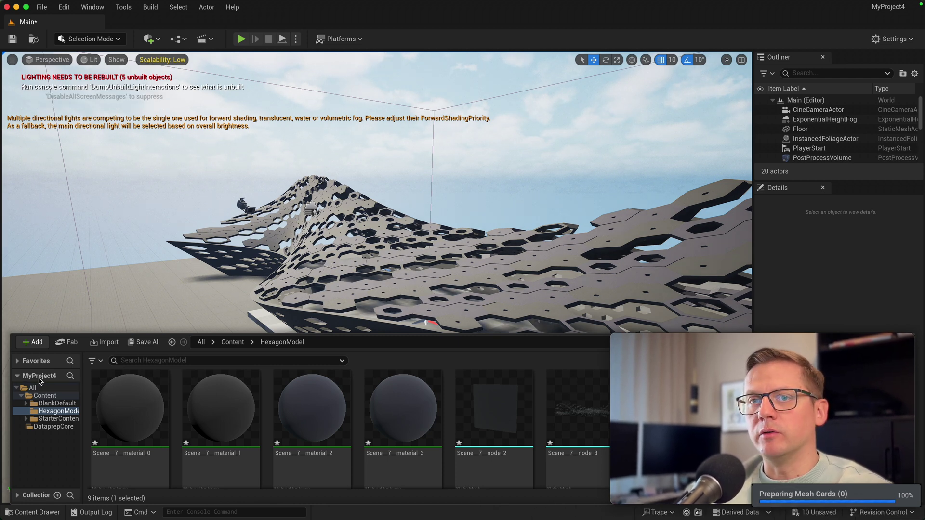
Delete the imported directional light Scene__7__node_1 and the level's original checkered Floor
right_click_drag(417, 189, 559, 189)
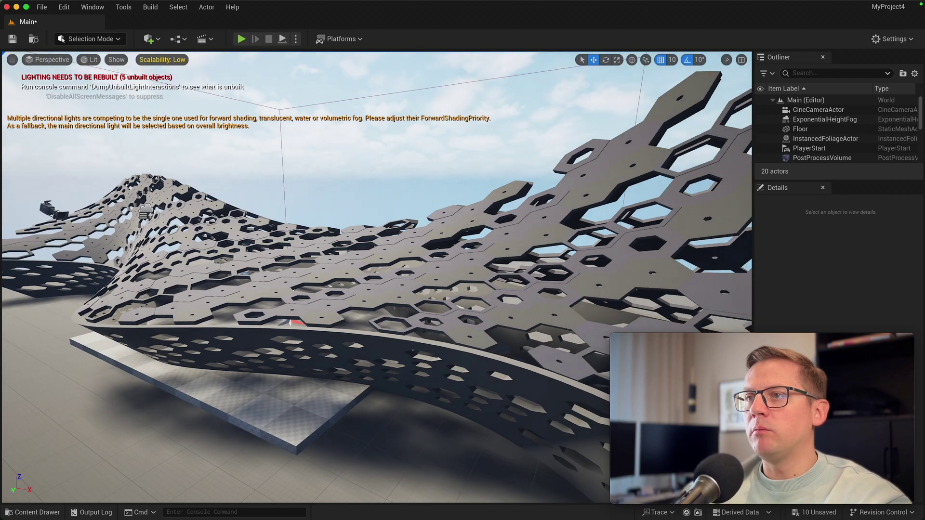
left_click_drag(418, 189, 487, 189)
right_click_drag(486, 188, 530, 189)
left_click_drag(439, 200, 288, 246)
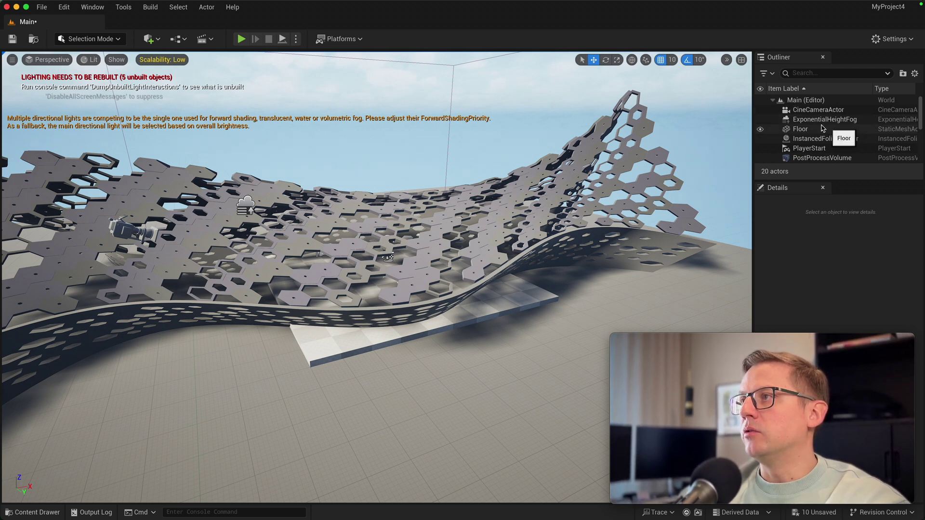
scroll(800, 123, "down", 3)
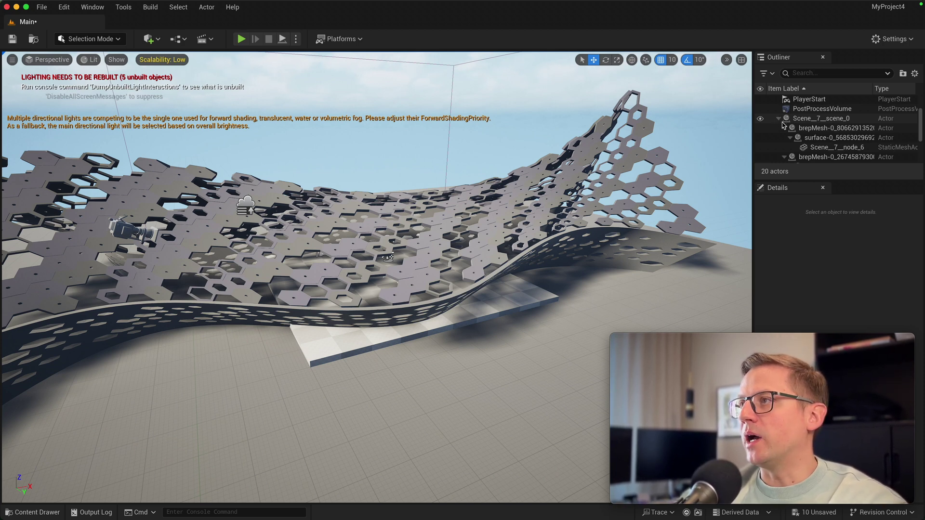
left_click(785, 128)
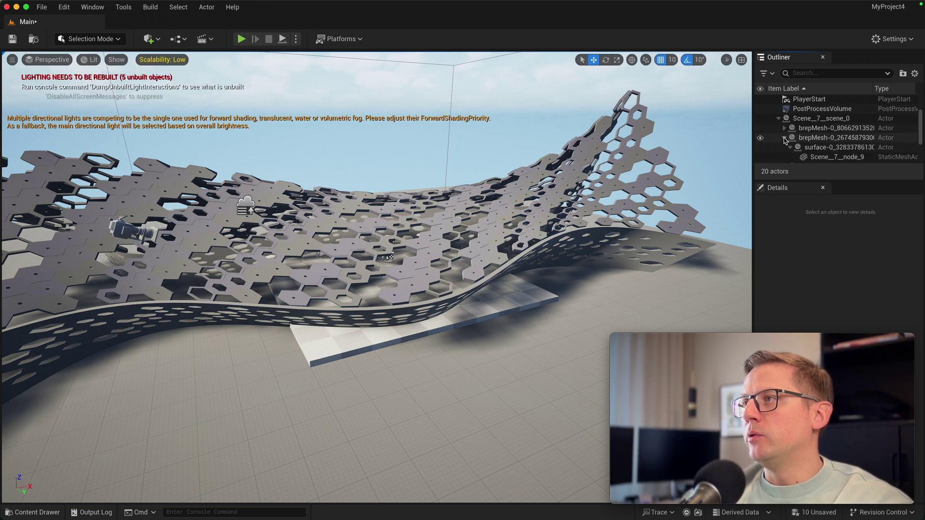
left_click(785, 139)
left_click(784, 148)
scroll(790, 145, "down", 2)
left_click(813, 144)
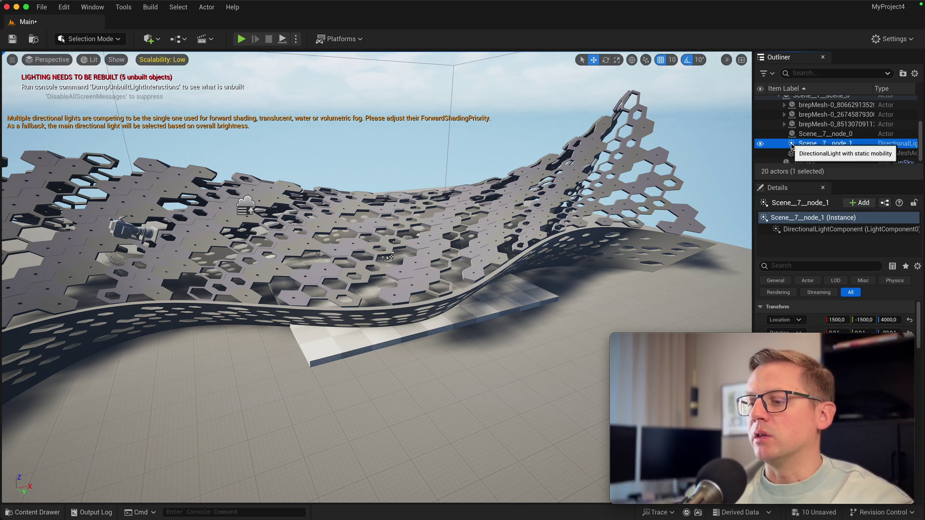
key("Delete")
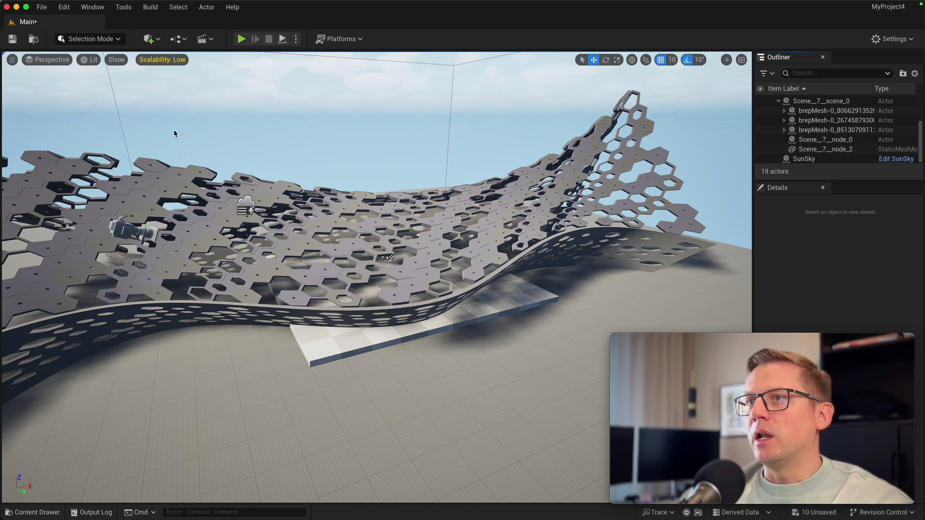
left_click(322, 342)
key("Delete")
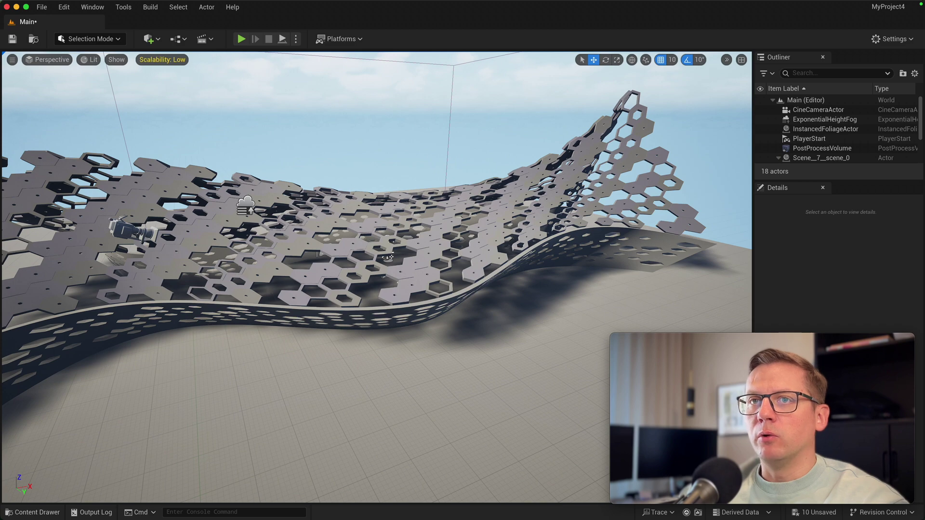
Select the three brepMesh actors of the imported roof and move them together along the Y axis, clear of the scene's centre
right_click_drag(377, 277, 408, 277)
key("s")
mouse_move(296, 155)
right_mouse_down()
mouse_move(301, 313)
mouse_move(295, 231)
mouse_move(540, 234)
mouse_move(282, 157)
right_mouse_up()
key("s")
key("w")
key("a")
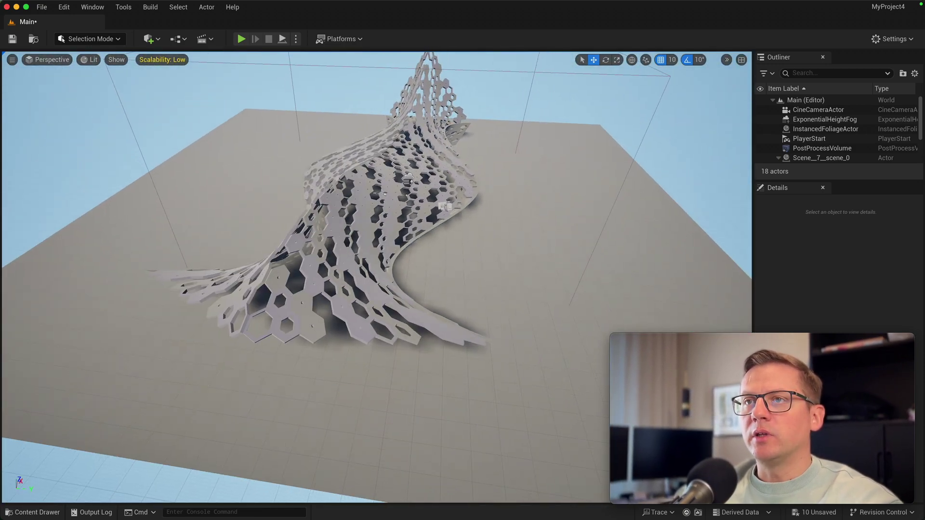
left_click(345, 198)
left_click(340, 207, "ctrl")
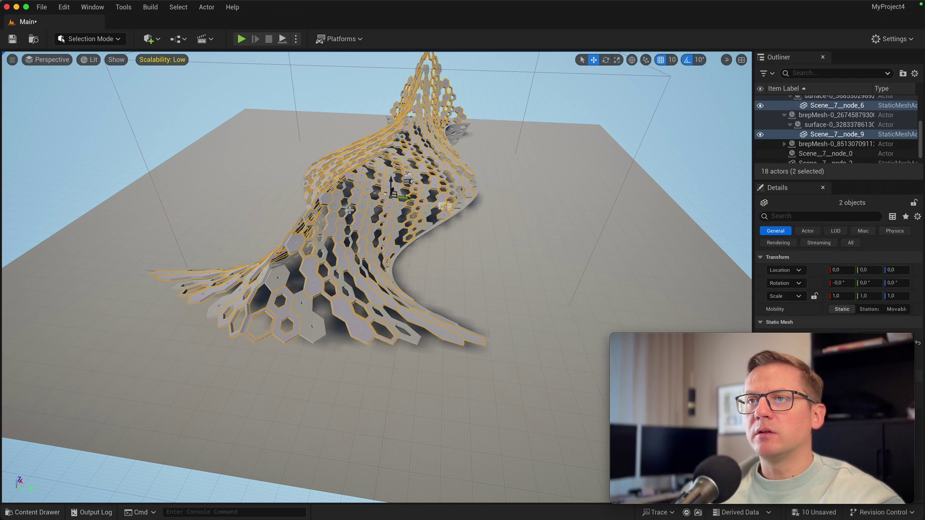
left_click(348, 207, "ctrl")
scroll(854, 157, "up", 3)
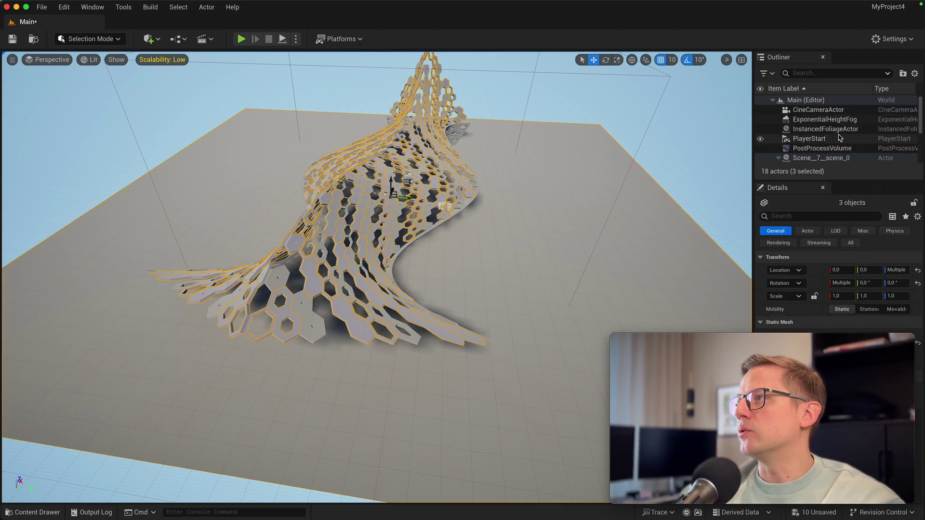
left_click(804, 150)
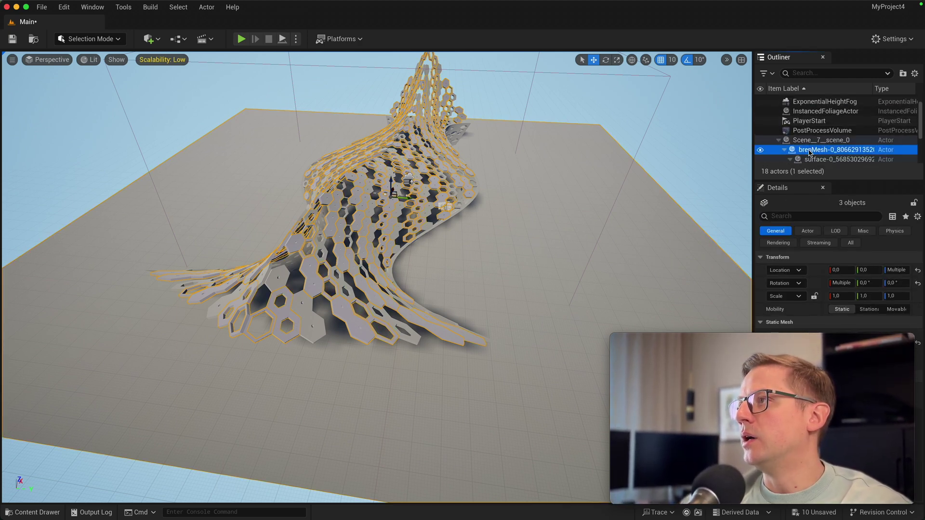
scroll(795, 156, "down", 3)
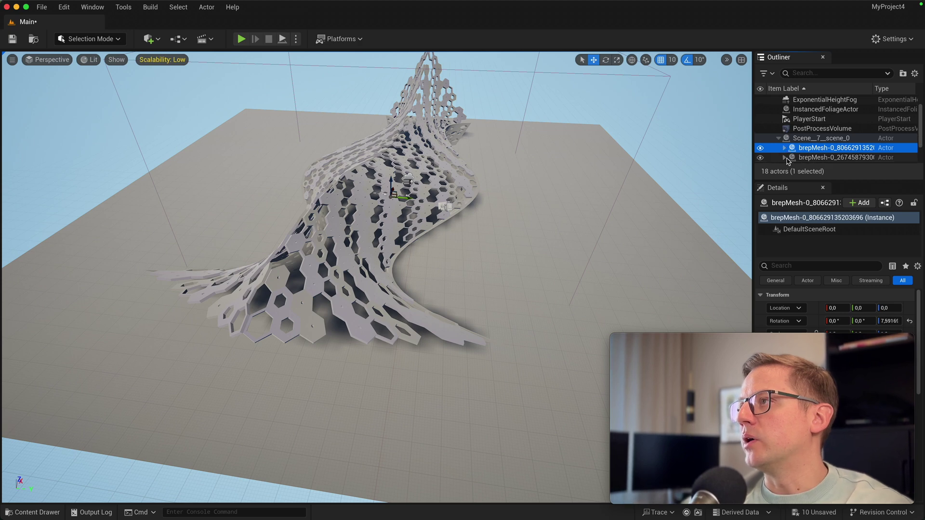
left_click(816, 143, "shift")
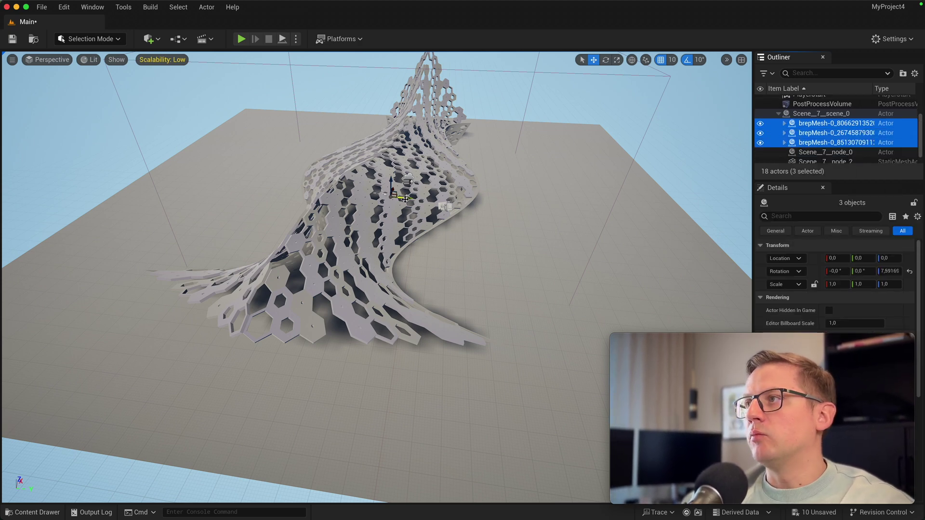
left_click_drag(405, 199, 244, 204)
Delete the imported ground plane Scene__7__node_2 beneath the roof
left_click(456, 104)
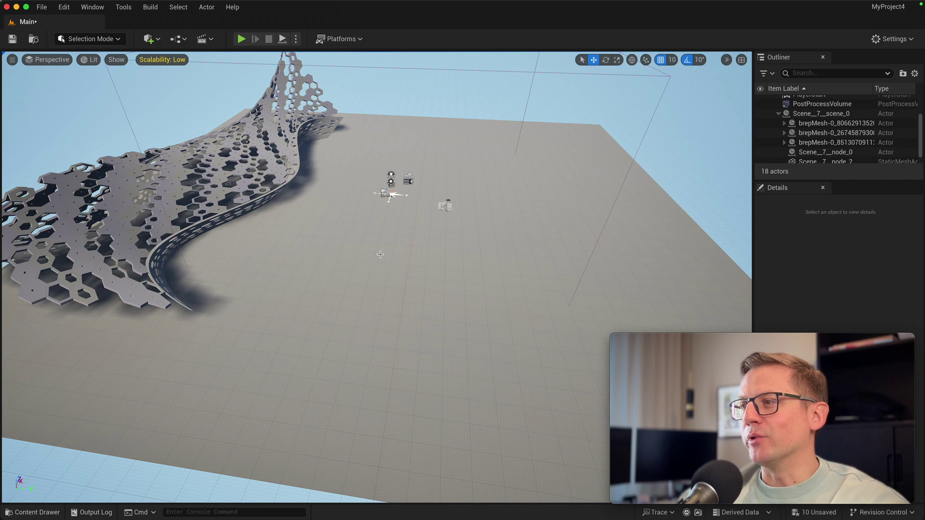
left_click(395, 274)
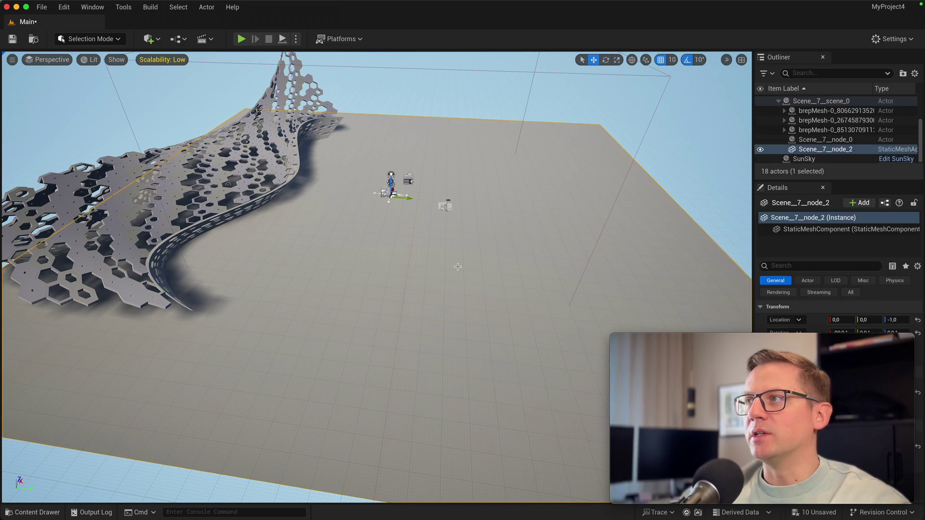
key("Delete")
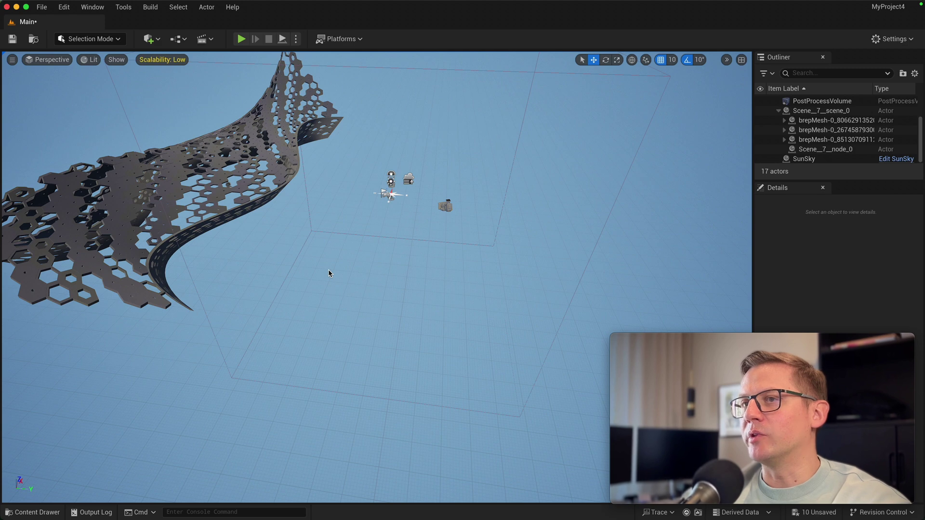
Import Scene (8).glb into the level, storing its content in a new HexagonModel2 folder under Content
left_click(42, 7)
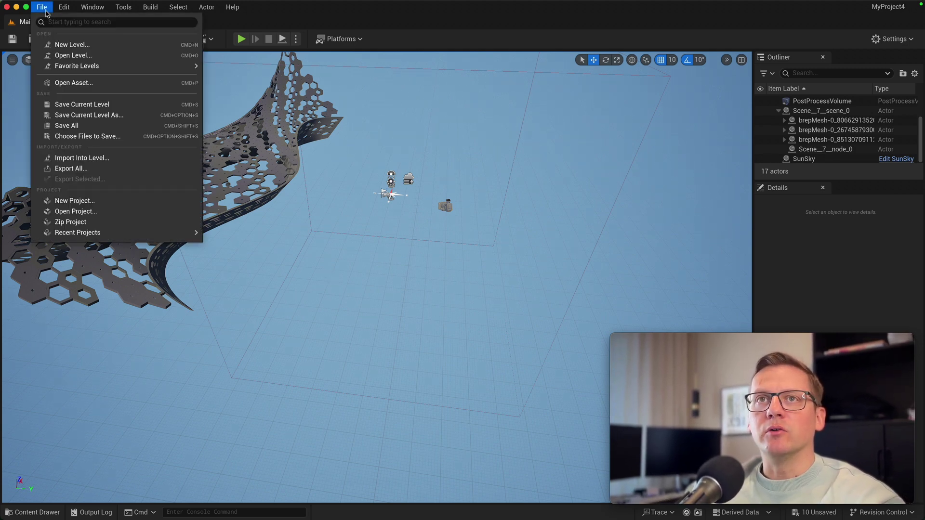
left_click(91, 159)
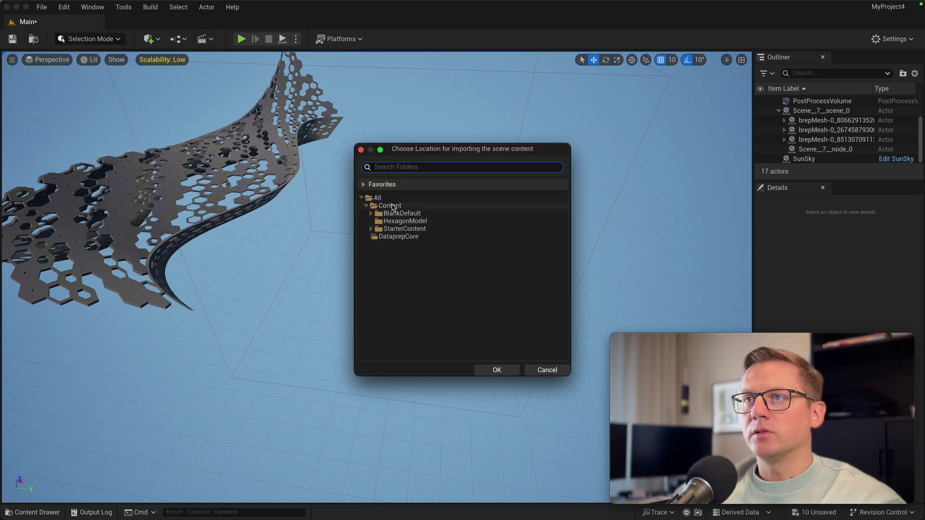
right_click(390, 206)
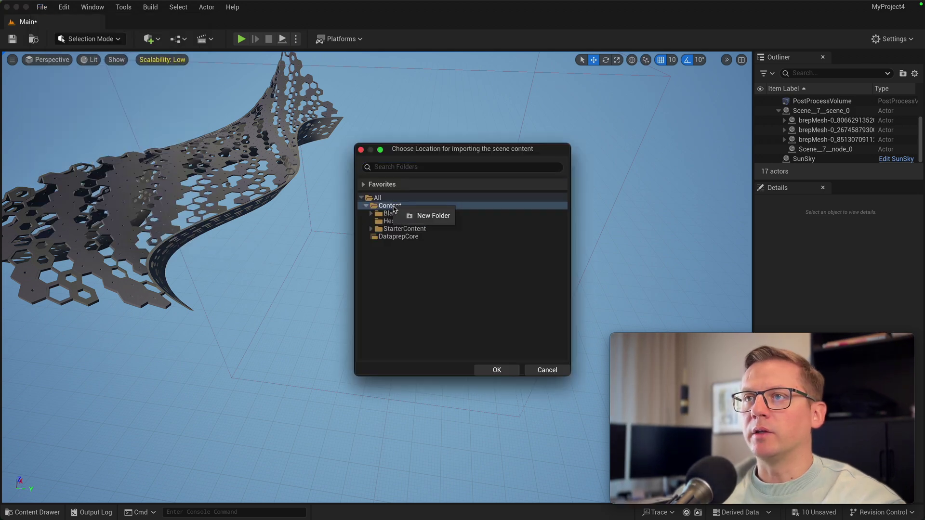
left_click(437, 216)
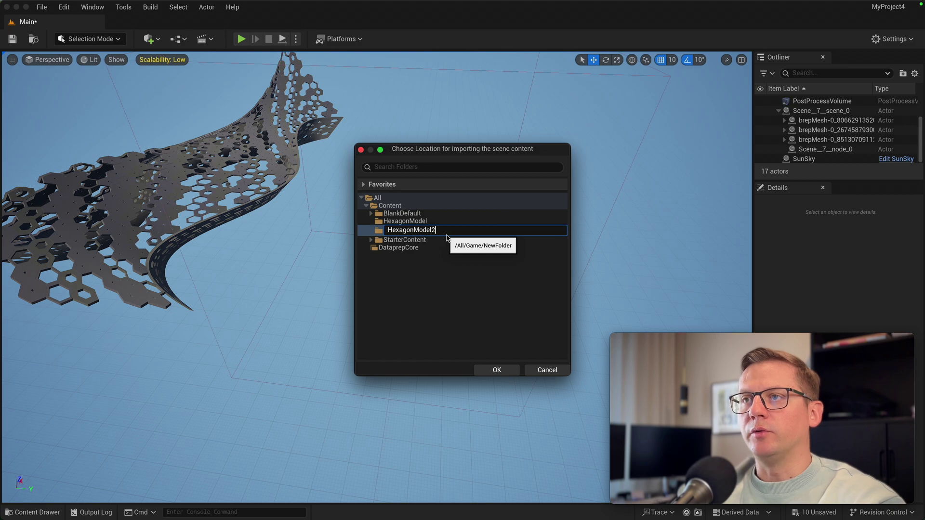
left_click(496, 370)
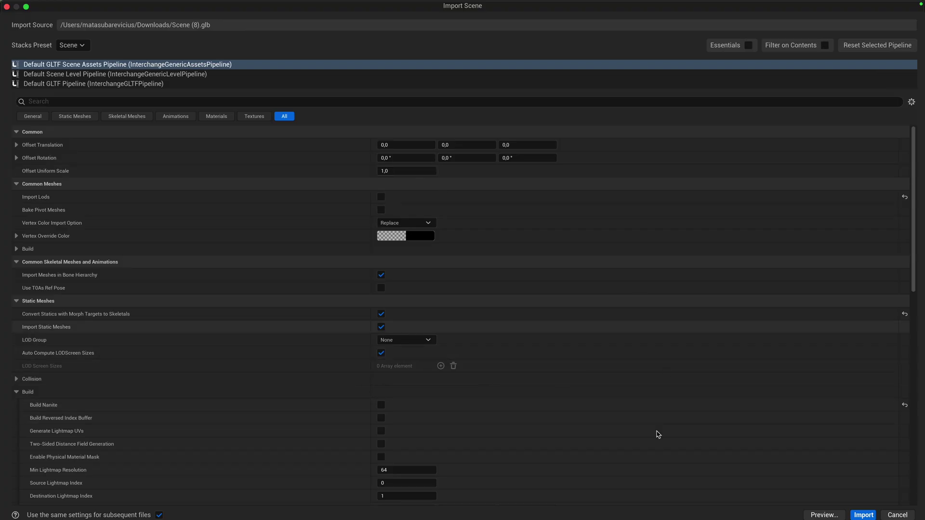
left_click(864, 515)
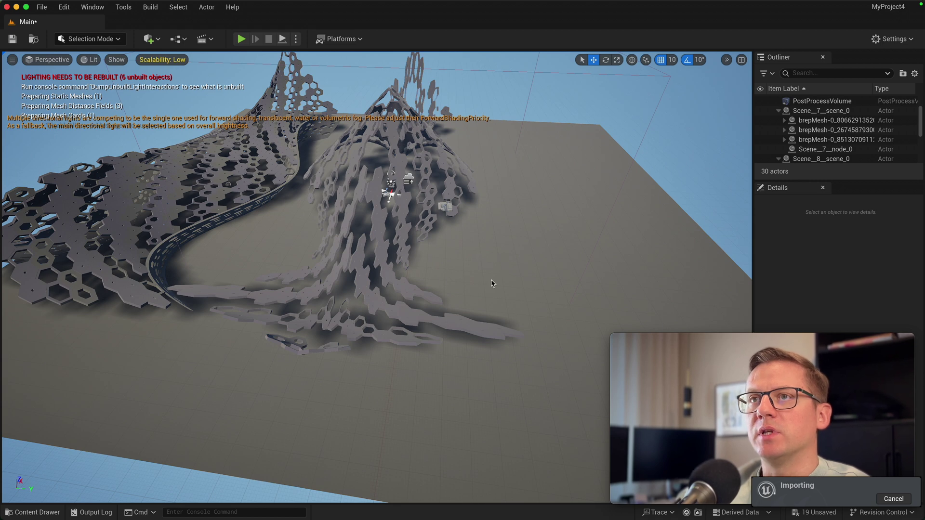
Select the three brepMesh actors under Scene__8__scene_0 and move them together along the Y axis to 730, away from the first roof
left_click(269, 240)
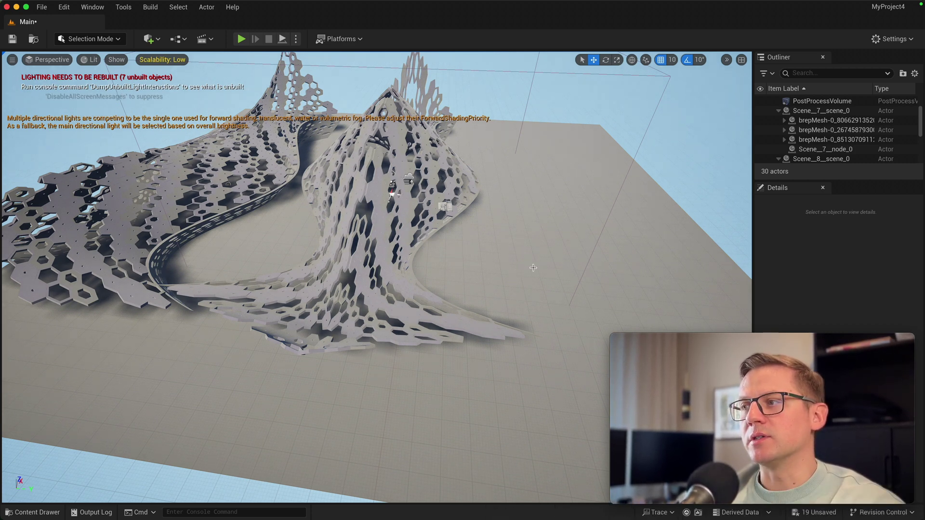
right_click_drag(377, 277, 323, 269)
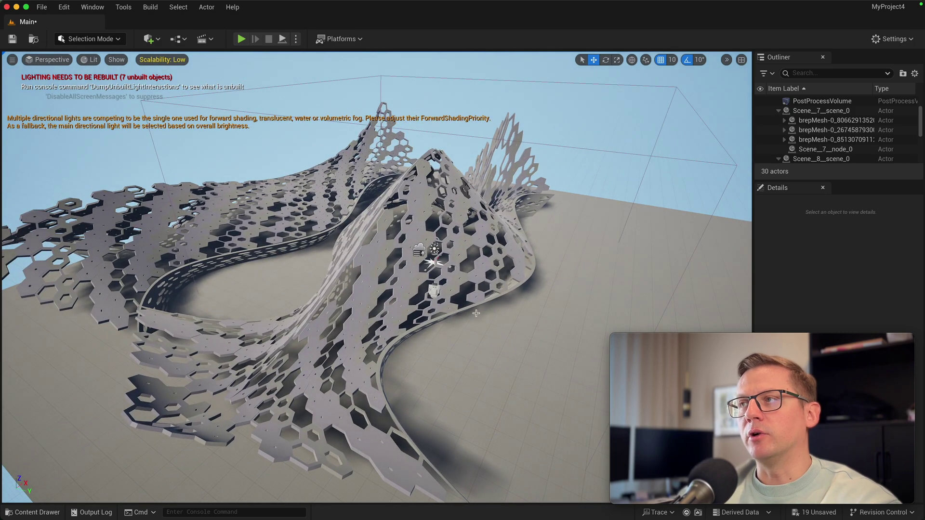
left_click(390, 313)
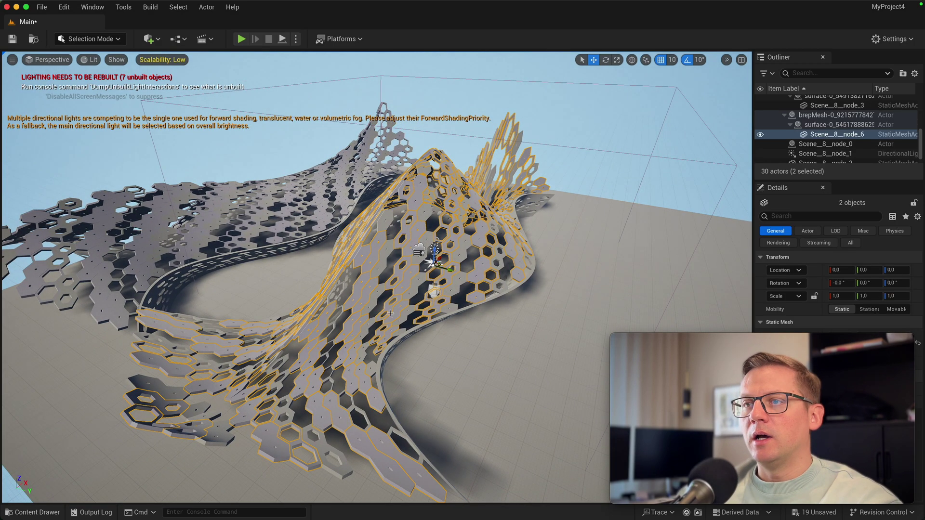
left_click(819, 115)
left_click(785, 117)
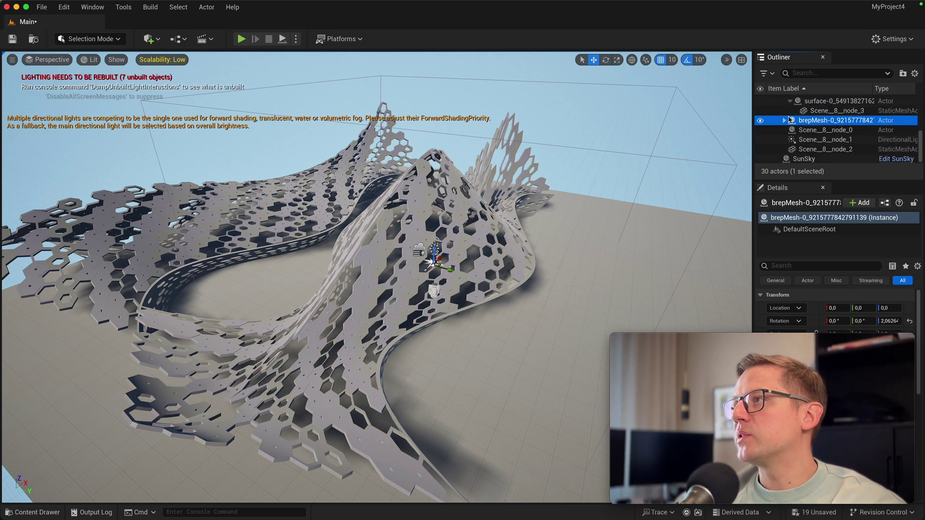
left_click(789, 111)
left_click(785, 111)
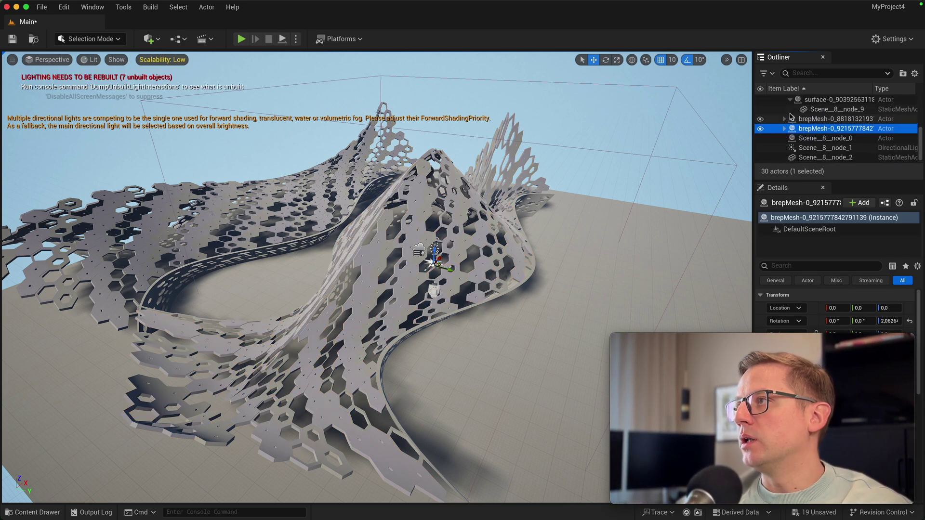
scroll(789, 119, "up", 2)
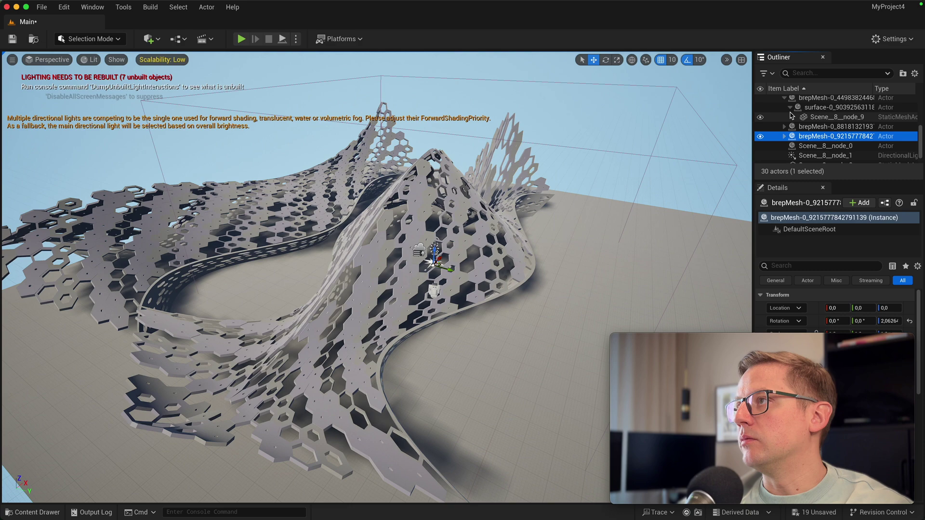
left_click(785, 115)
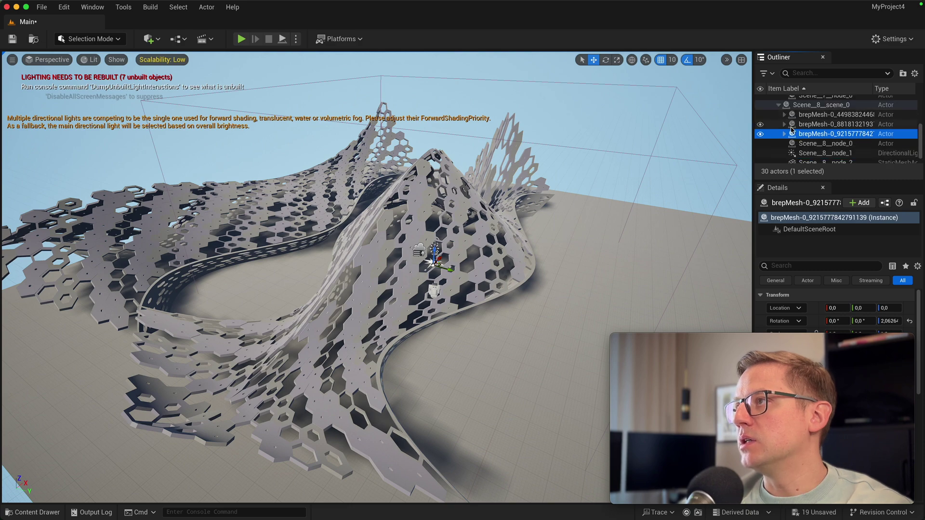
left_click(804, 116)
left_click(804, 133, "shift")
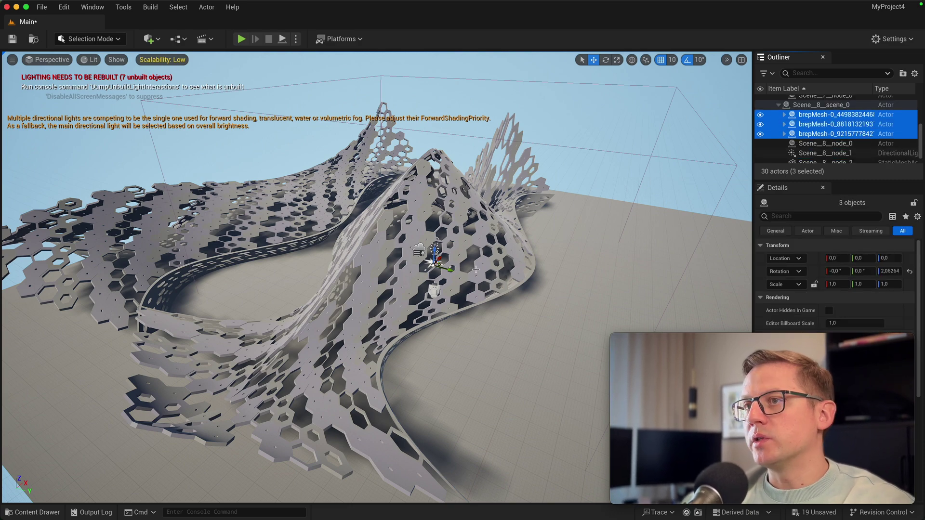
left_click_drag(448, 268, 579, 294)
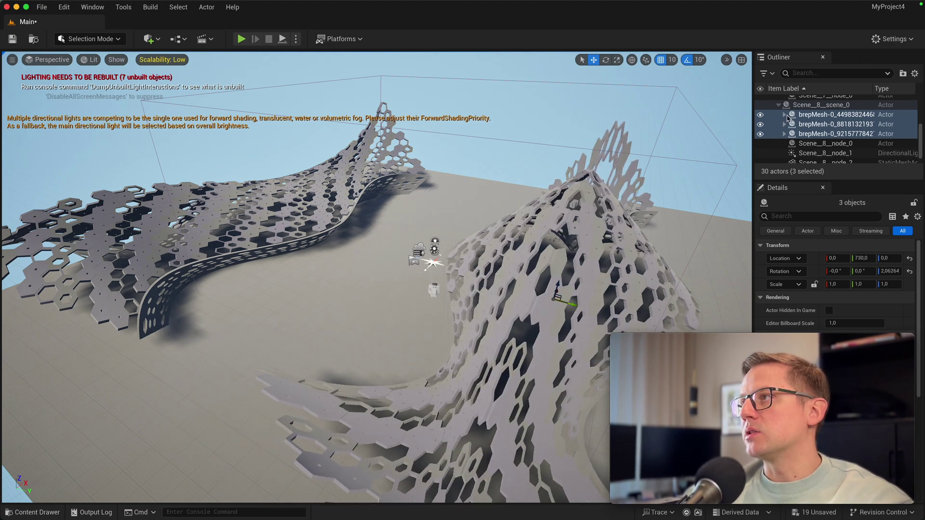
Select the three brepMesh actors under Scene__7__scene_0 and move them together along the Y axis, closer to the second roof
left_click(778, 105)
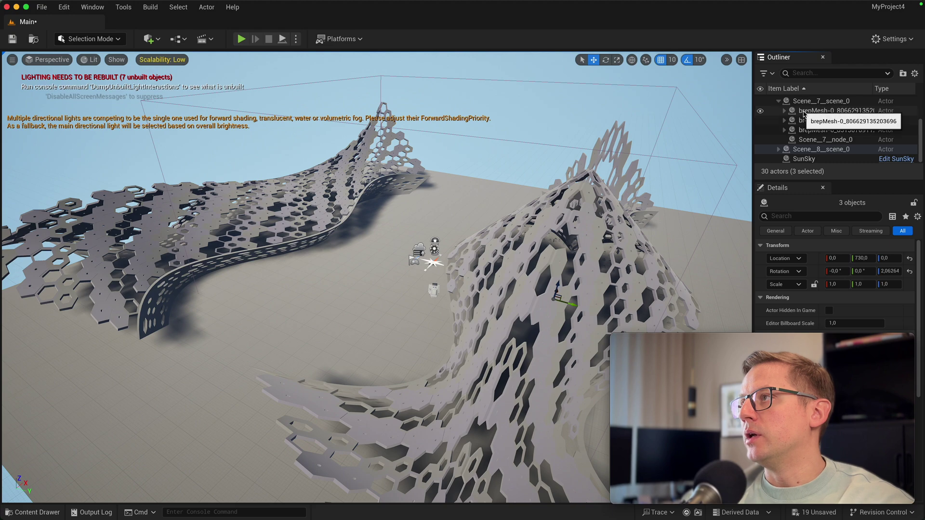
left_click(819, 111)
left_click(819, 130, "shift")
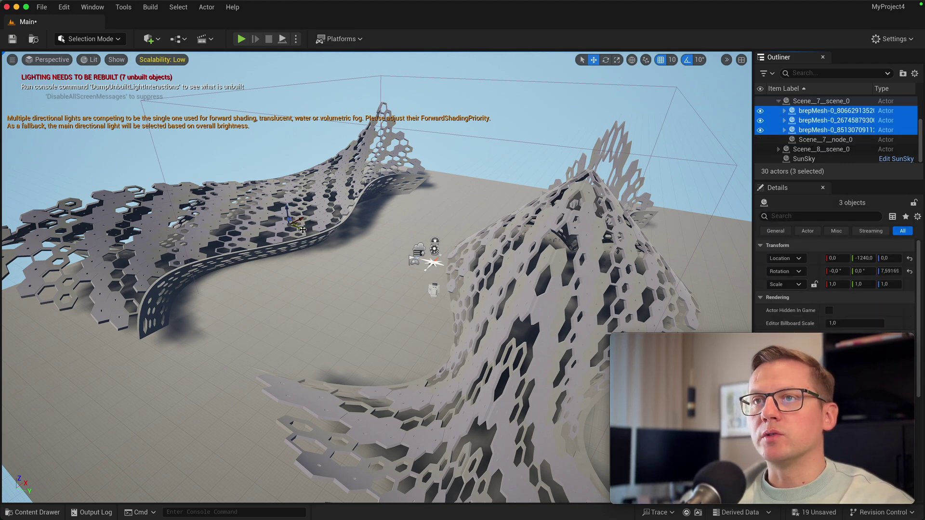
left_click_drag(302, 230, 366, 256)
left_click(255, 170)
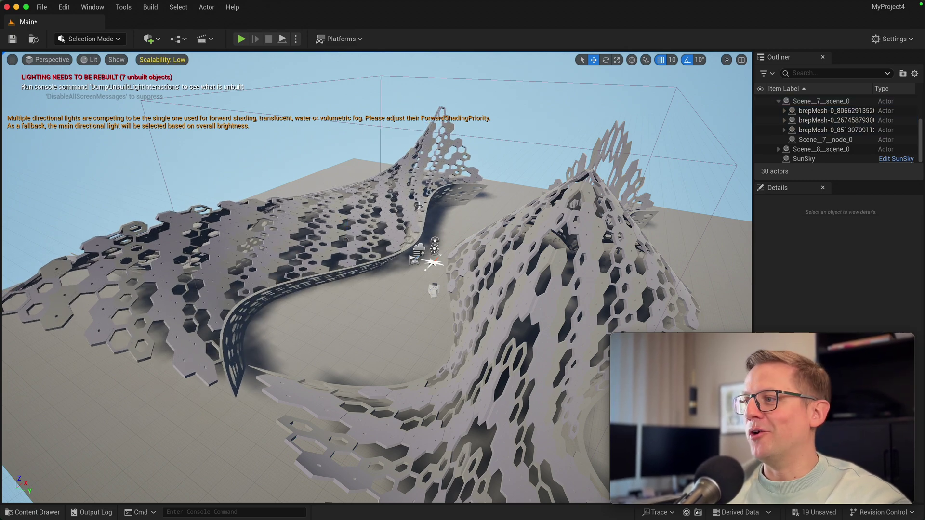
Enlarge the ground plane Scene__8__node_2 by setting its X and Z scale to 2
right_click_drag(362, 315, 415, 315)
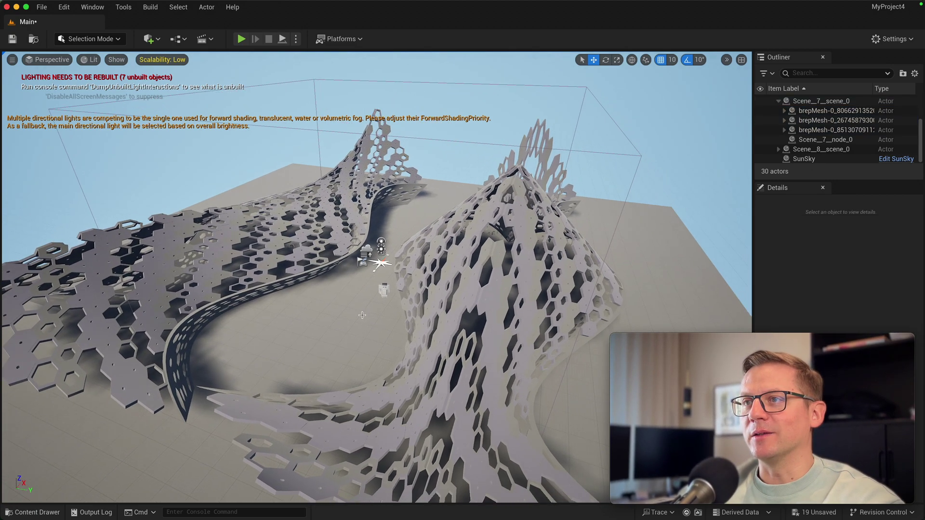
left_click(317, 326)
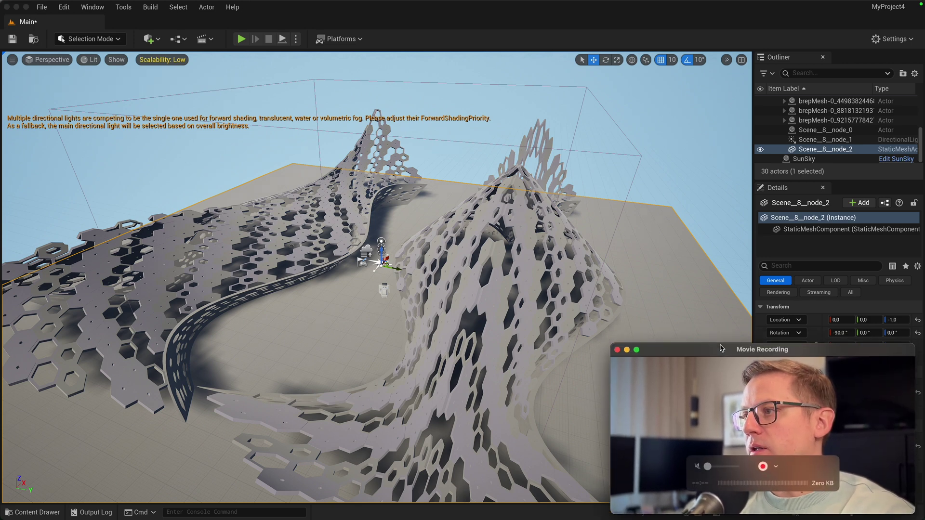
left_click_drag(720, 338, 535, 318)
left_click(840, 345)
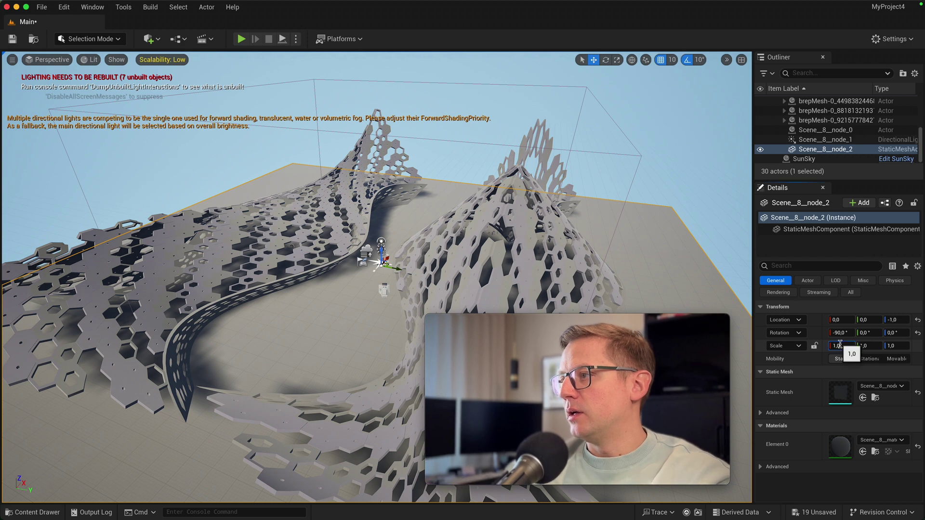
key("Tab")
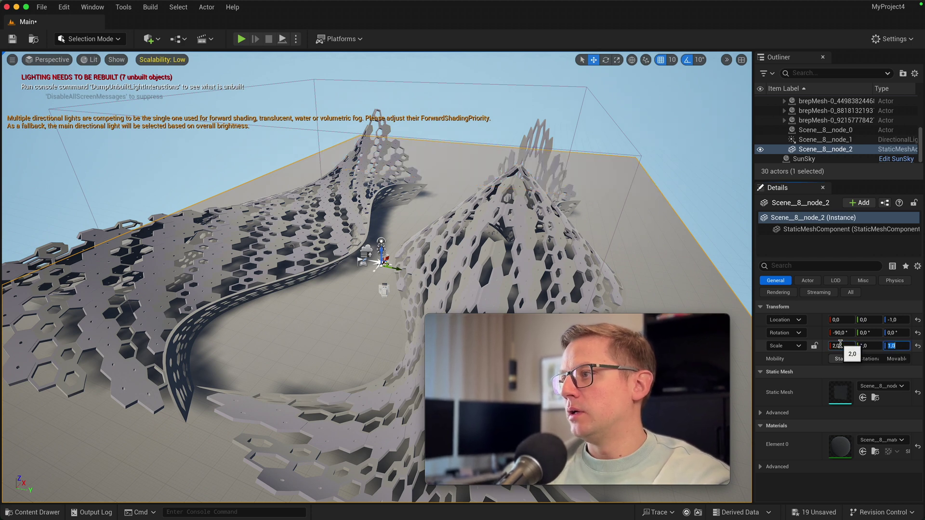
type("2")
key("Return")
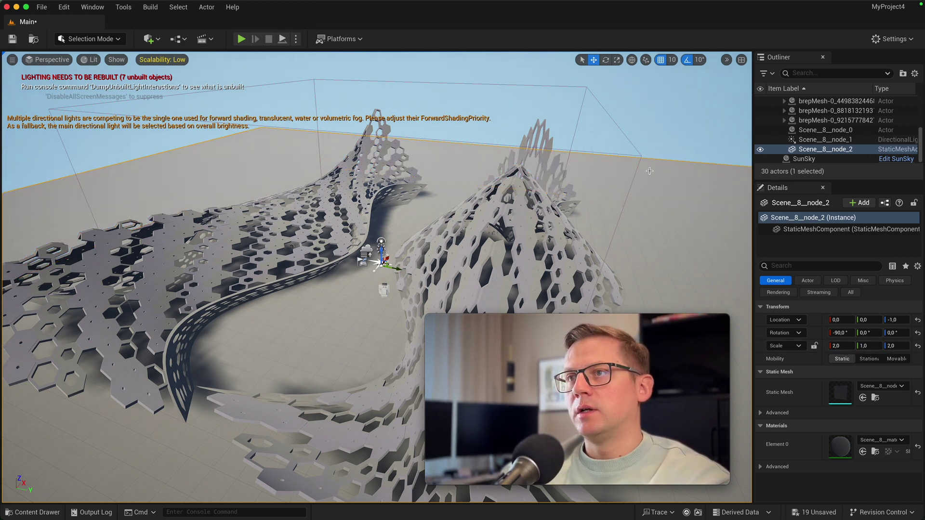
key("Escape")
Apply the M_Basic_Wall material from the StarterContent Materials folder to one set of hexagonal panels on each of the two roofs
right_click_drag(418, 244, 287, 270)
right_click_drag(396, 243, 370, 249)
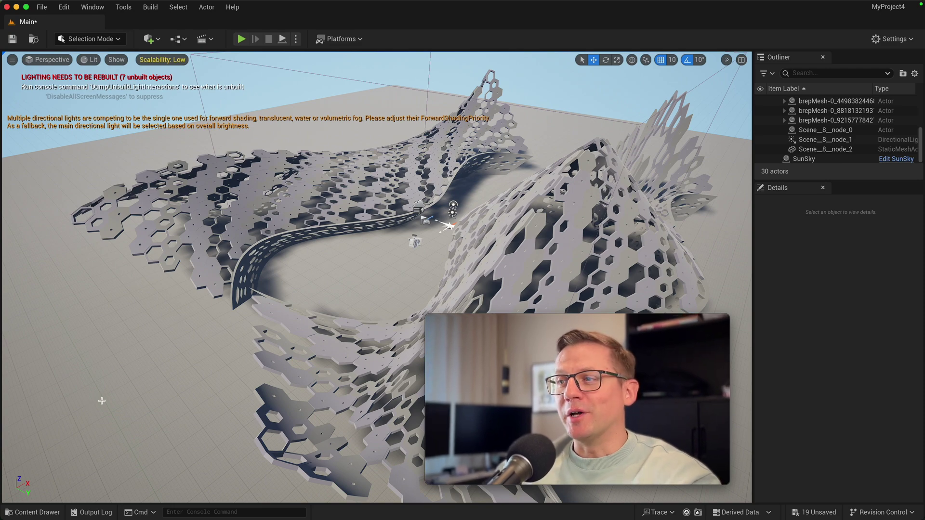
left_click(30, 512)
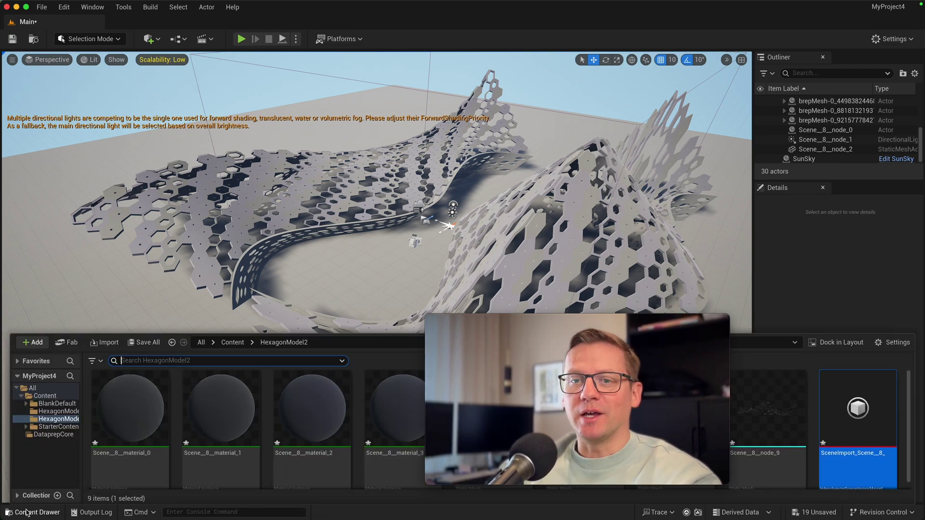
left_click(58, 427)
left_click_drag(554, 327, 740, 343)
left_click(562, 402)
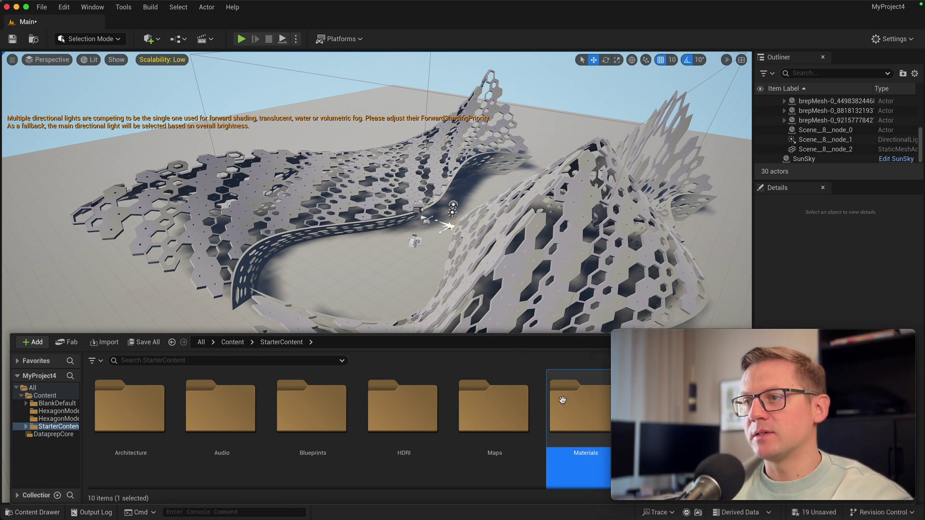
double_click(562, 402)
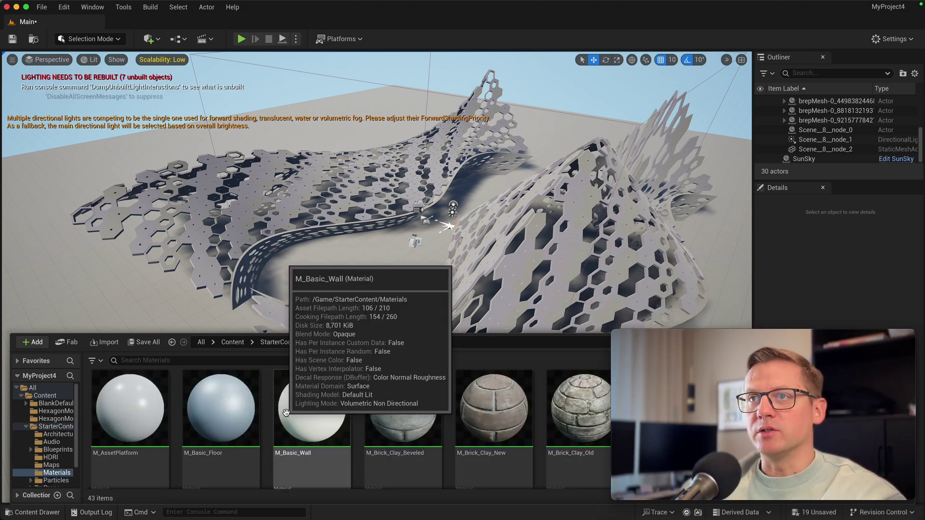
left_click_drag(286, 413, 291, 221)
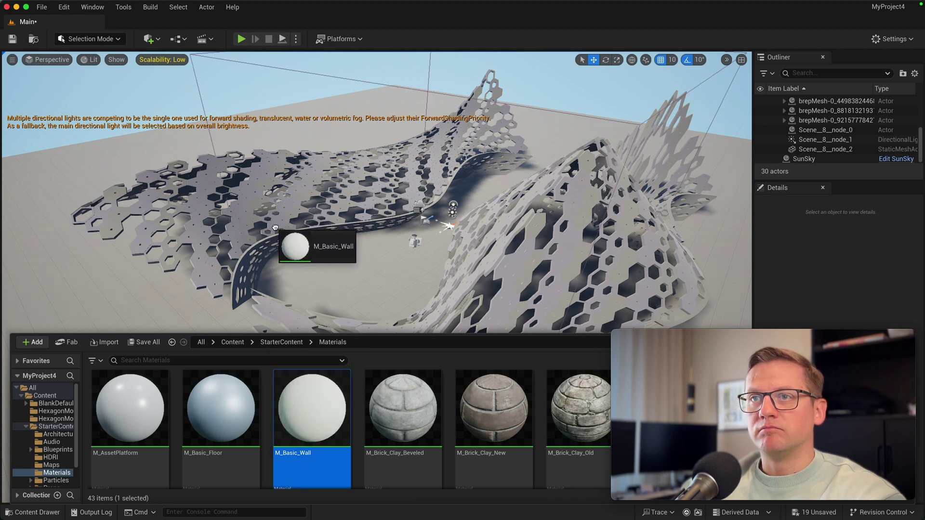
left_click_drag(278, 228, 291, 227)
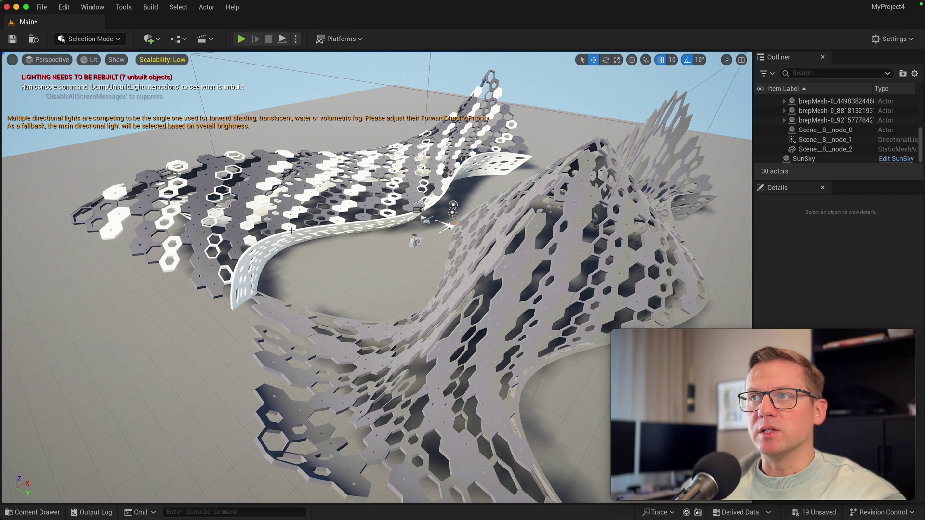
left_click(39, 512)
left_click_drag(303, 419, 542, 280)
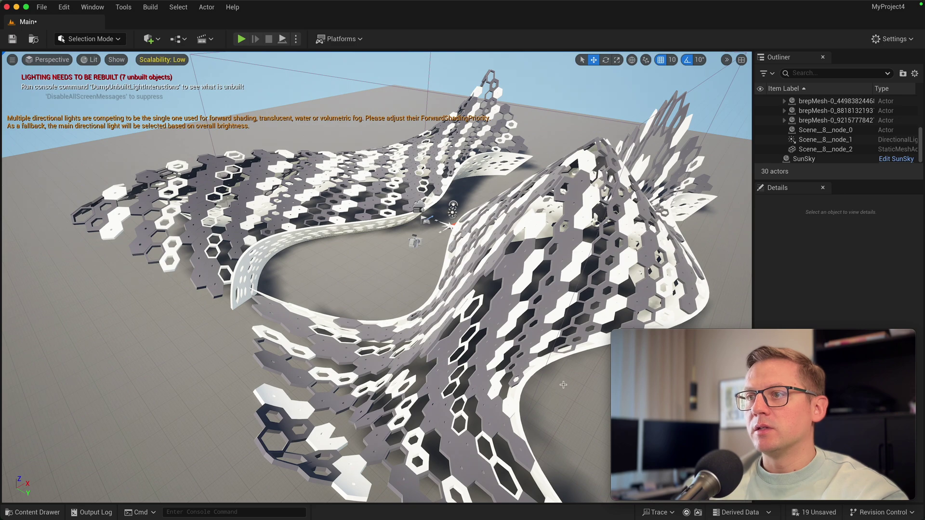
Apply a reflective metal material from the StarterContent Materials folder to the ground plane beneath the roofs
right_click_drag(561, 405, 535, 390)
key("d")
key("a")
key("s")
key("w")
key("s")
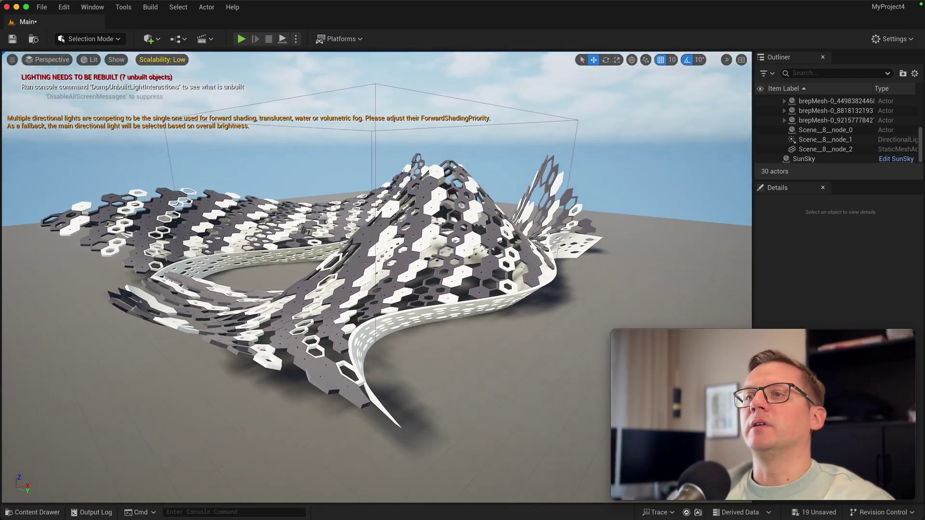
left_click(32, 511)
scroll(382, 408, "down", 2)
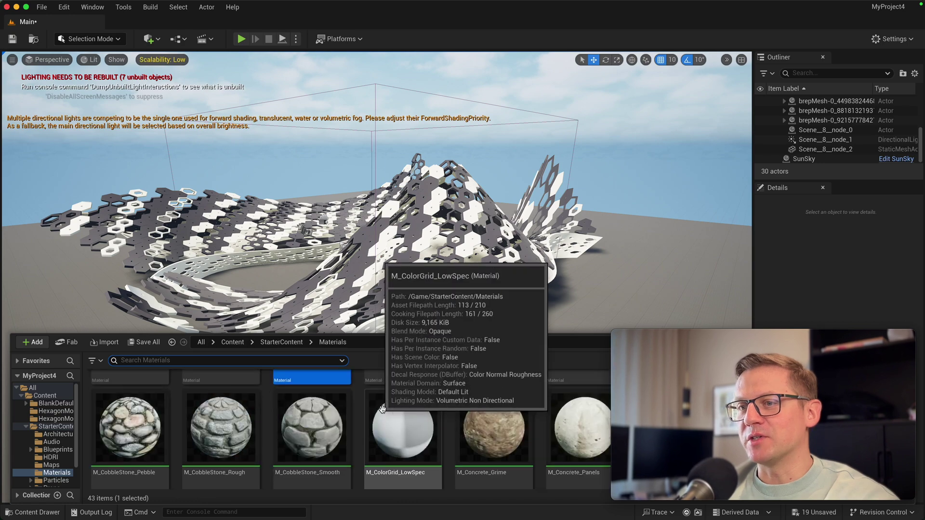
scroll(393, 405, "down", 2)
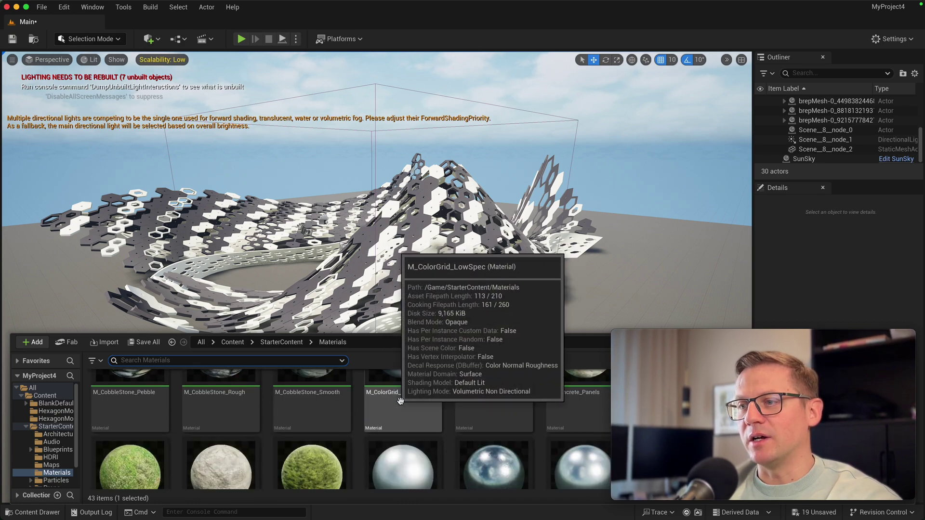
scroll(400, 400, "down", 2)
left_click_drag(582, 448, 591, 297)
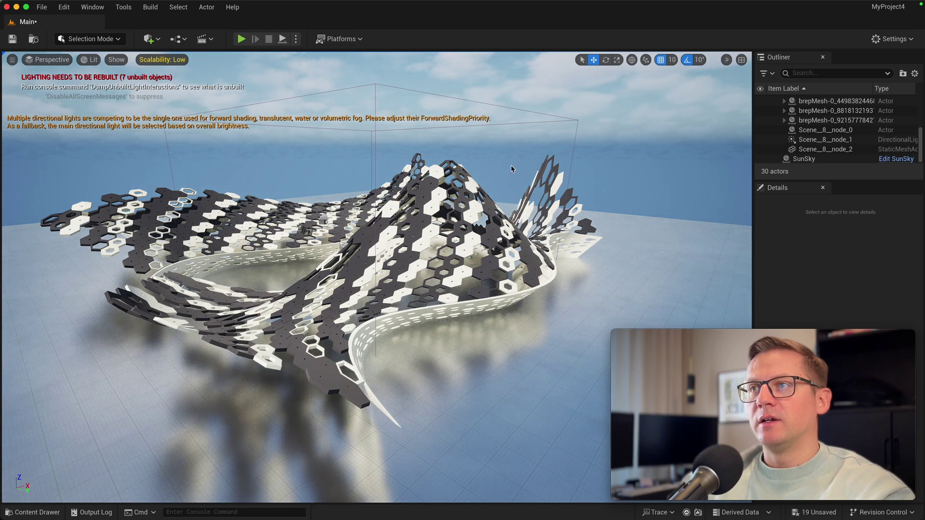
Adjust the SunSky actor's sun position, setting its latitude to about 87.8 and its north offset to about 60.5
right_click_drag(268, 194, 313, 192)
key("d")
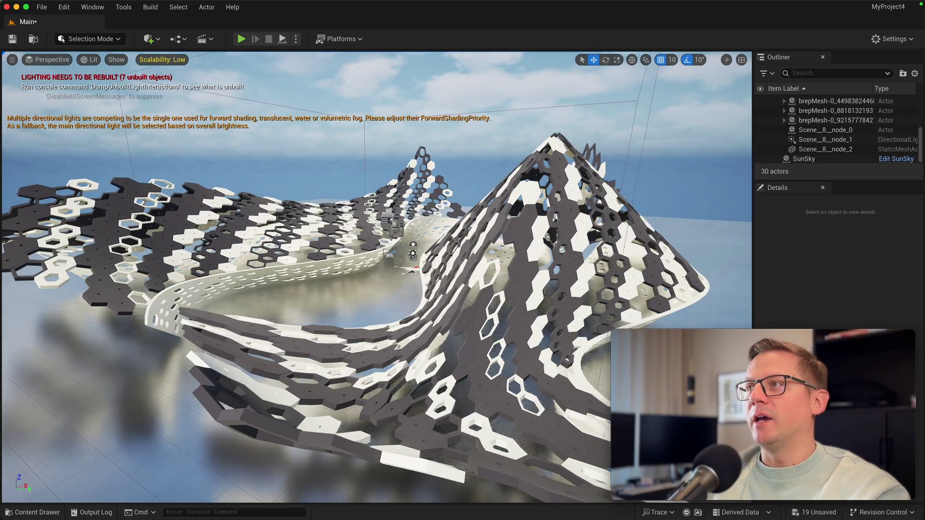
left_click(802, 161)
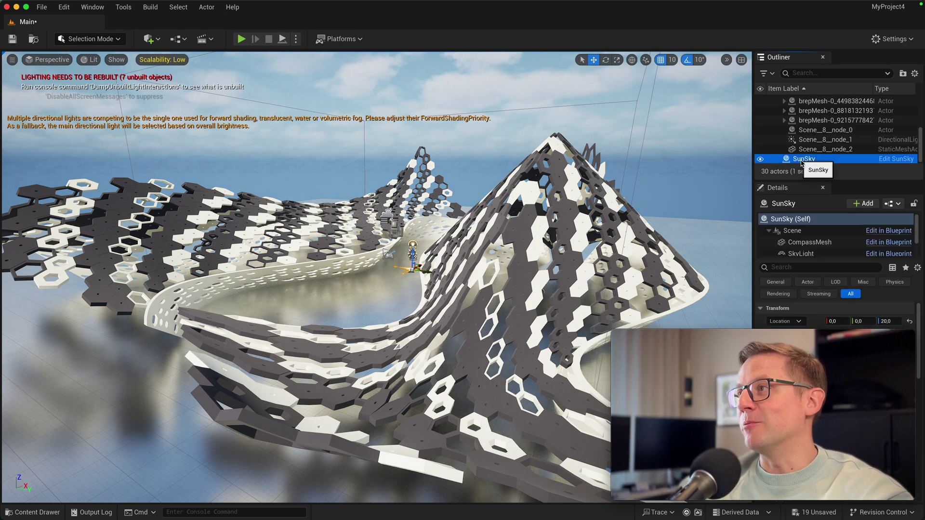
scroll(790, 254, "down", 1)
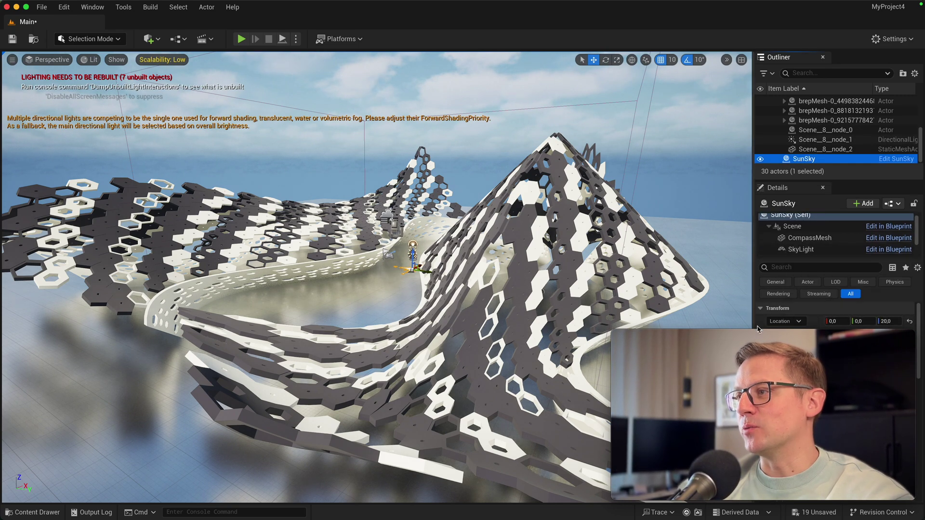
left_click_drag(762, 335, 175, 322)
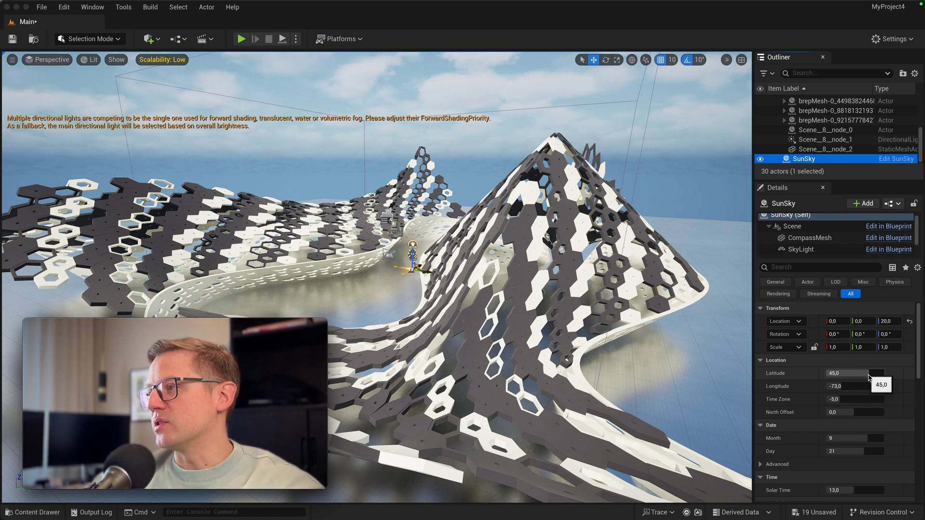
left_click_drag(868, 378, 882, 373)
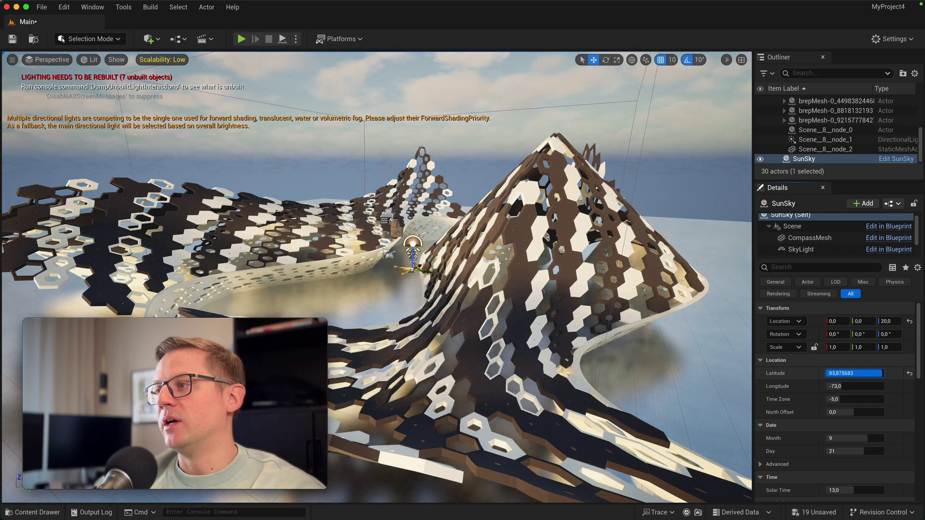
left_click_drag(854, 412, 858, 412)
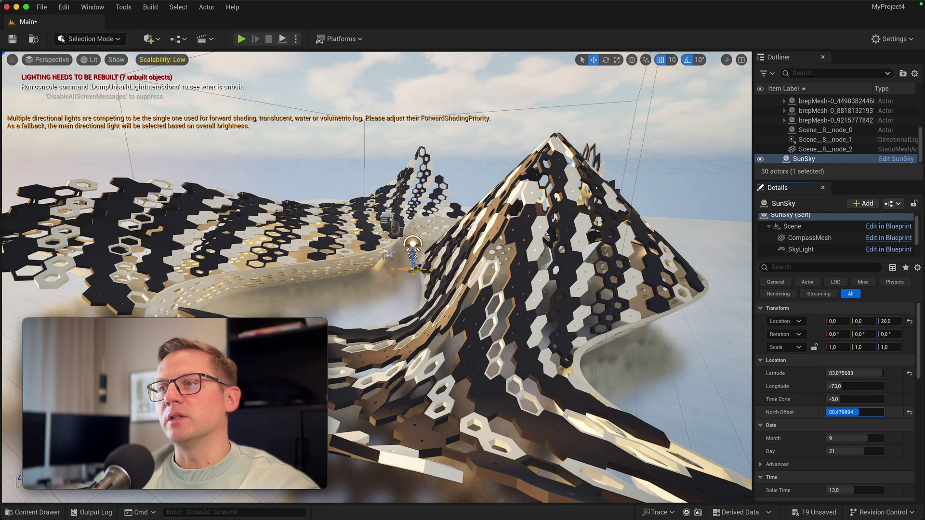
left_click_drag(883, 373, 883, 374)
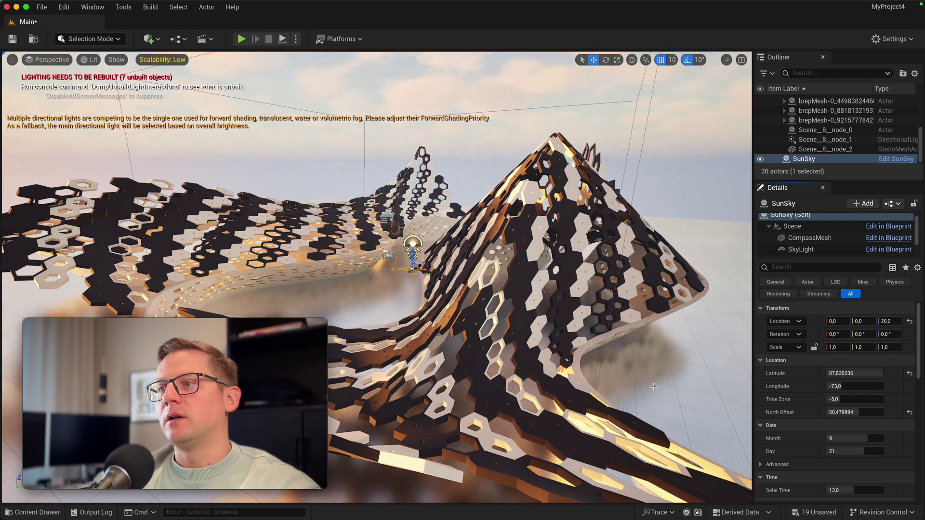
Delete the imported directional light Scene__8__node_1 from the level, leaving the SunSky actor in place
left_click_drag(655, 387, 920, 401, "alt")
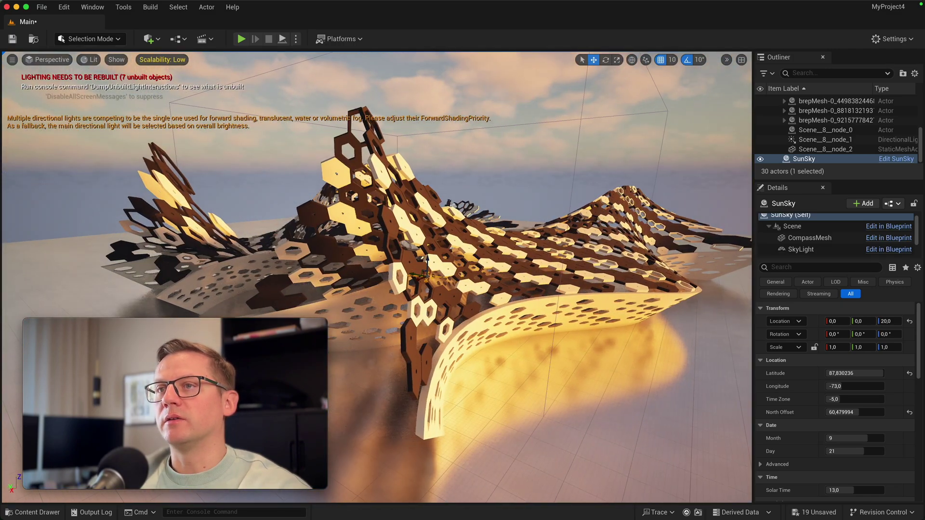
key("d")
right_click_drag(544, 352, 544, 352)
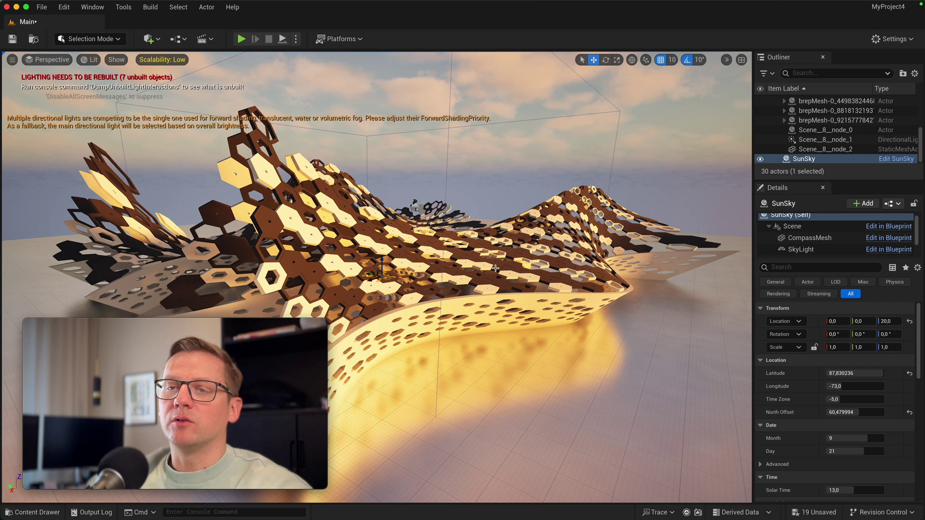
left_click(511, 165)
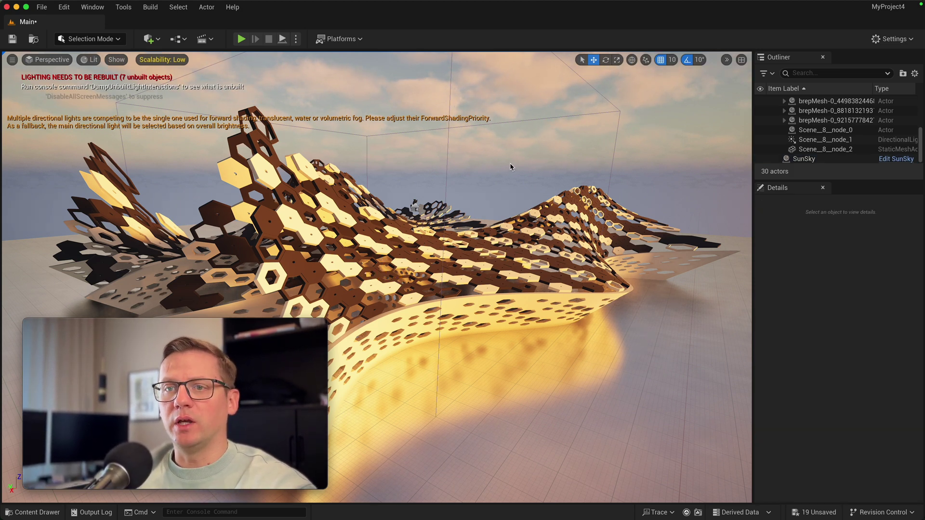
right_click_drag(505, 171, 681, 185)
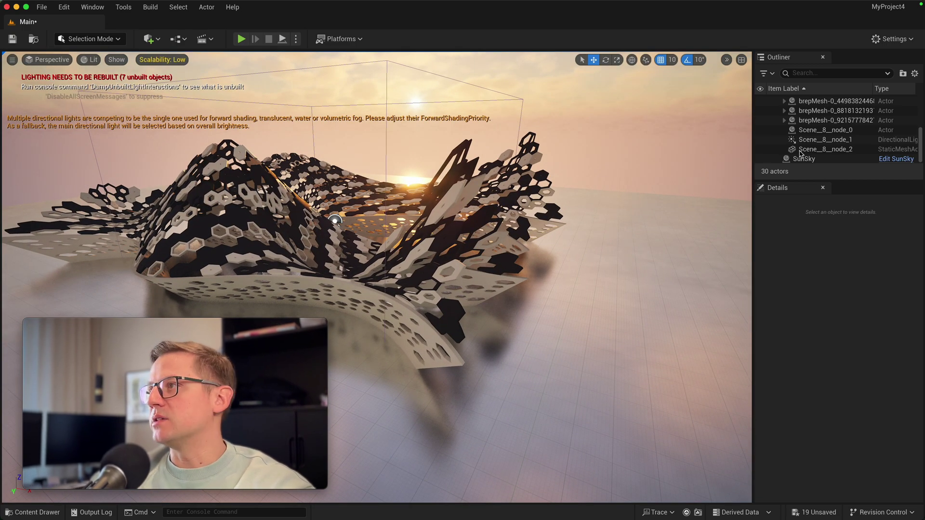
left_click(825, 140)
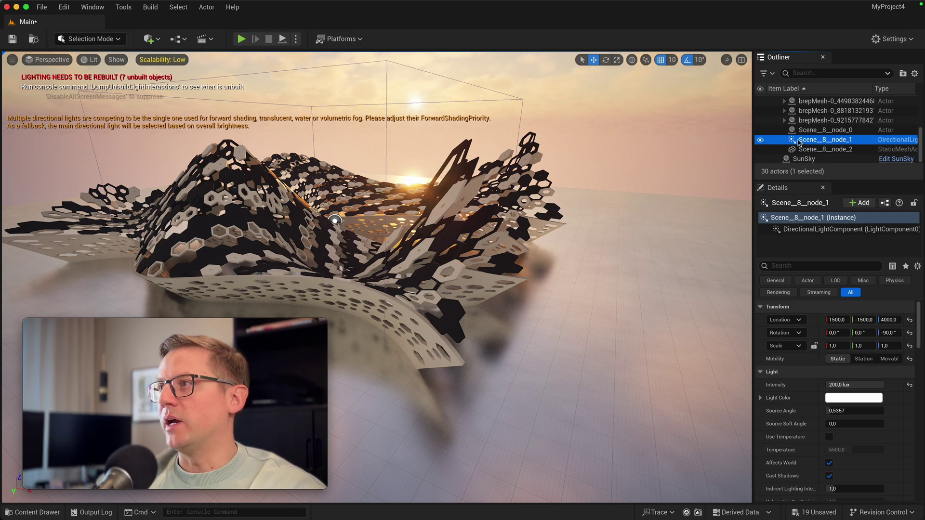
key("Delete")
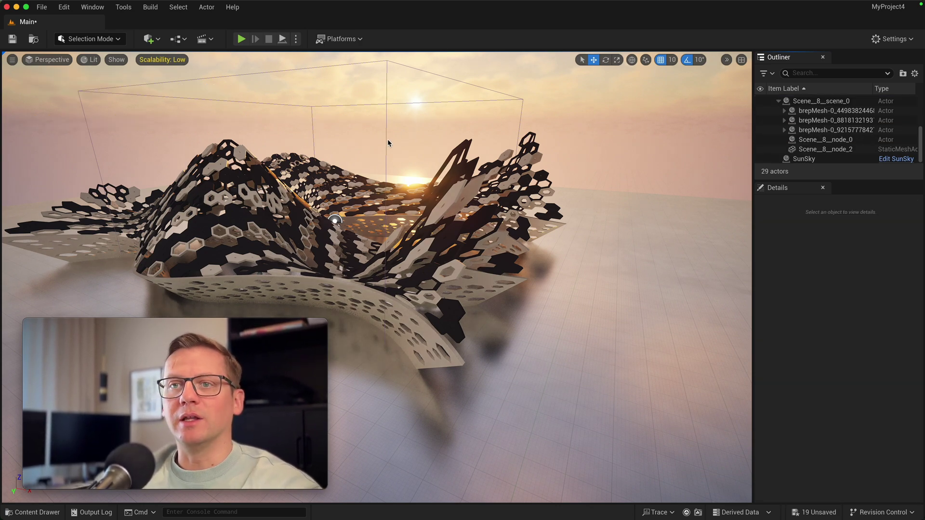
right_click_drag(348, 153, 348, 142)
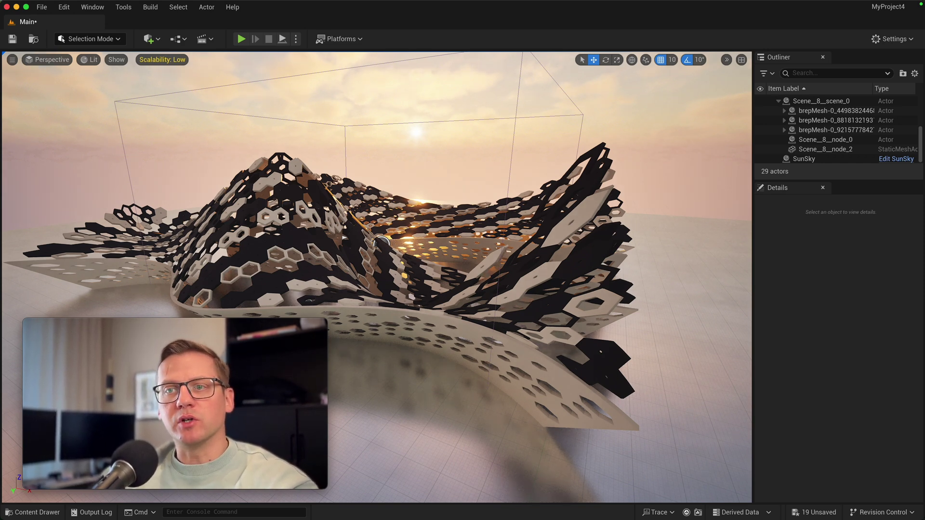
left_click_drag(350, 143, 351, 143)
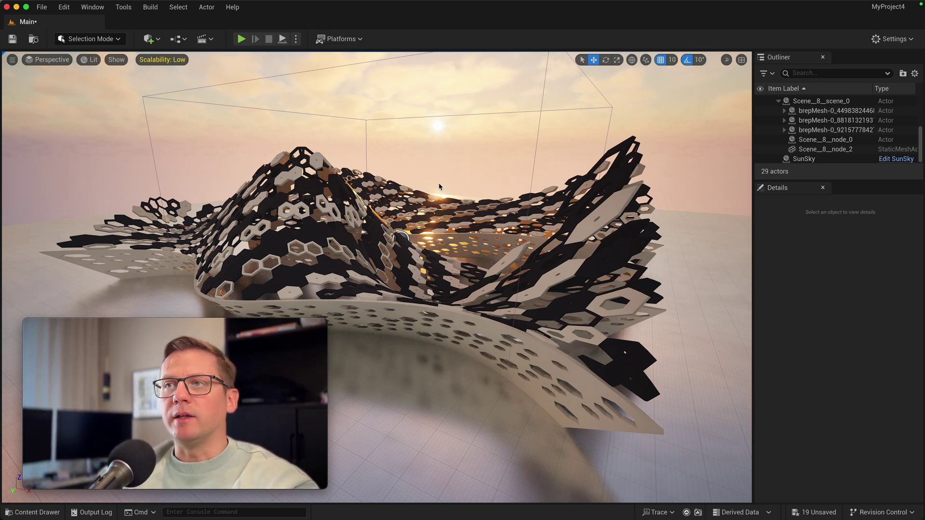
mouse_move(439, 184)
left_mouse_down("alt")
mouse_move(308, 184)
mouse_move(438, 185)
left_mouse_up("alt")
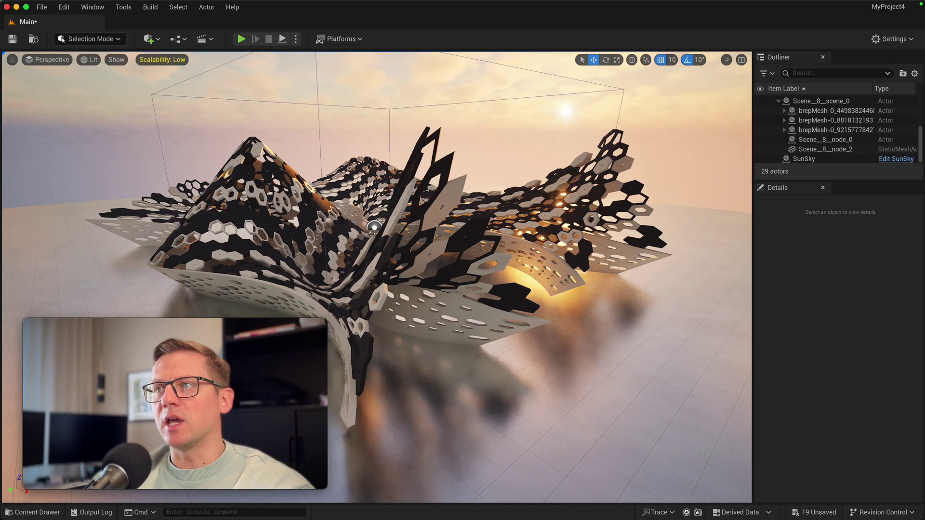